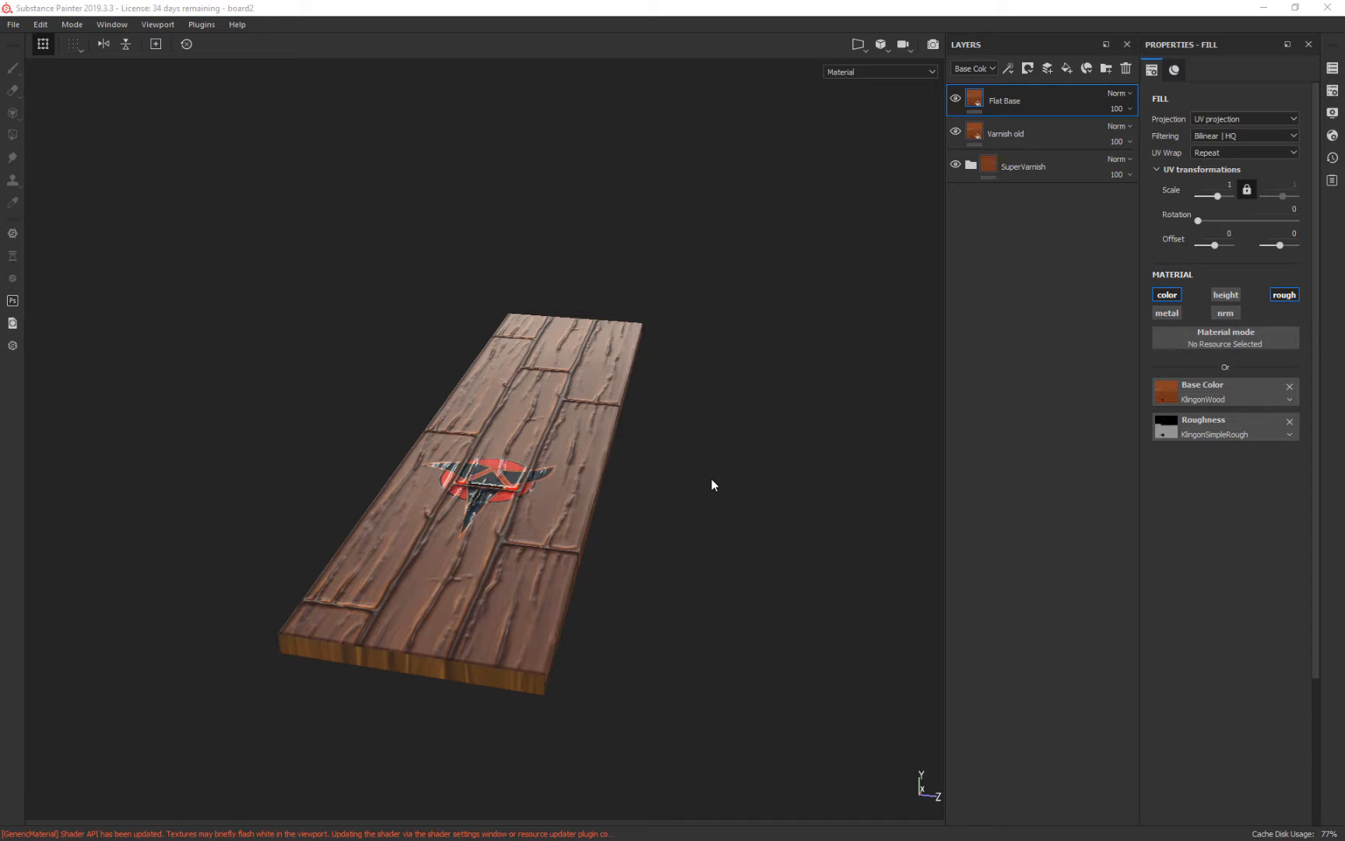
Undo the addition of the Varnish old layer
{"action": "key", "text": "ctrl+z"}
{"action": "left_click_drag", "start_coordinate": [609, 560], "coordinate": [849, 401], "text": "alt"}
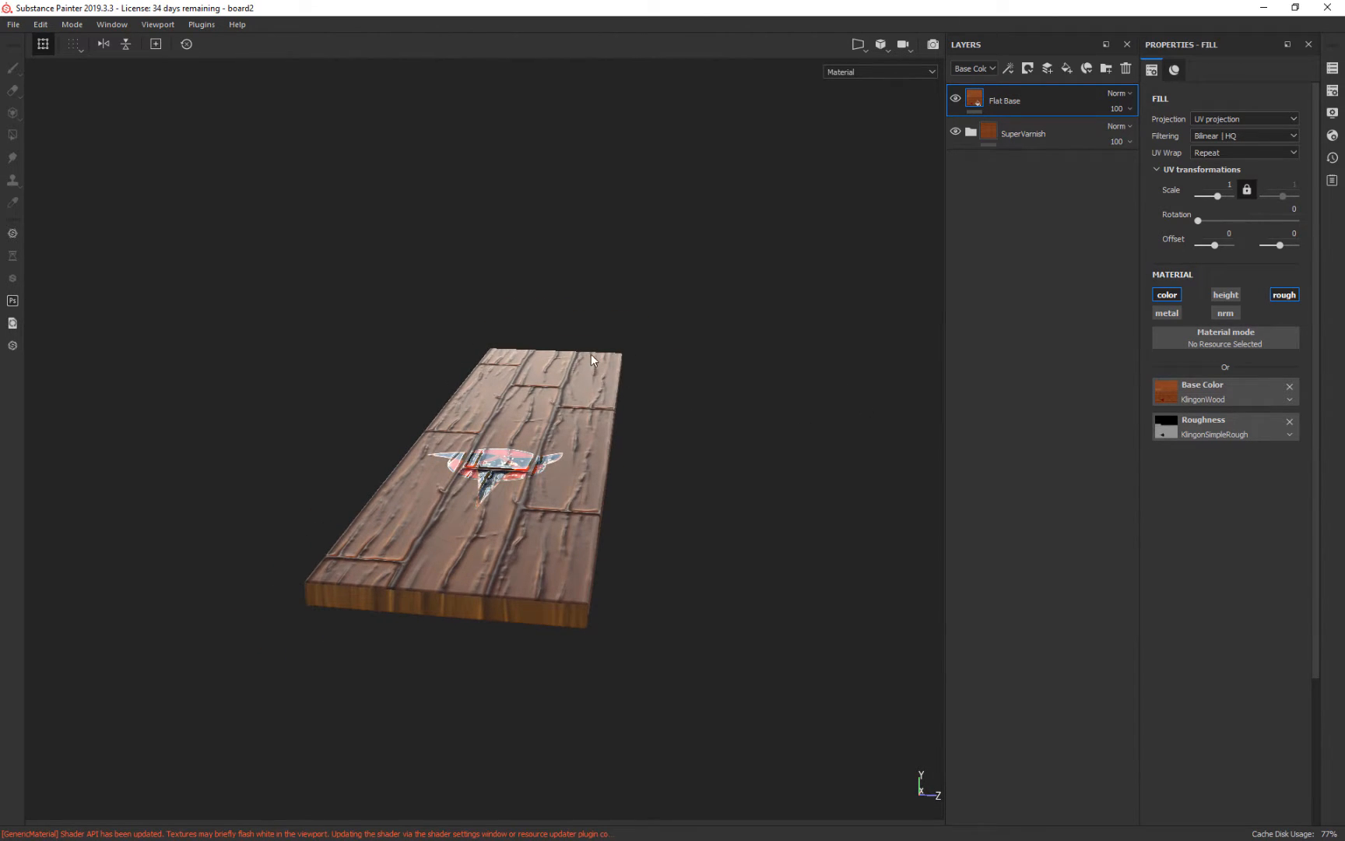
{"action": "mouse_move", "coordinate": [780, 351]}
{"action": "left_mouse_down", "text": "alt"}
{"action": "mouse_move", "coordinate": [756, 372]}
{"action": "mouse_move", "coordinate": [771, 359]}
{"action": "left_mouse_up", "text": "alt"}
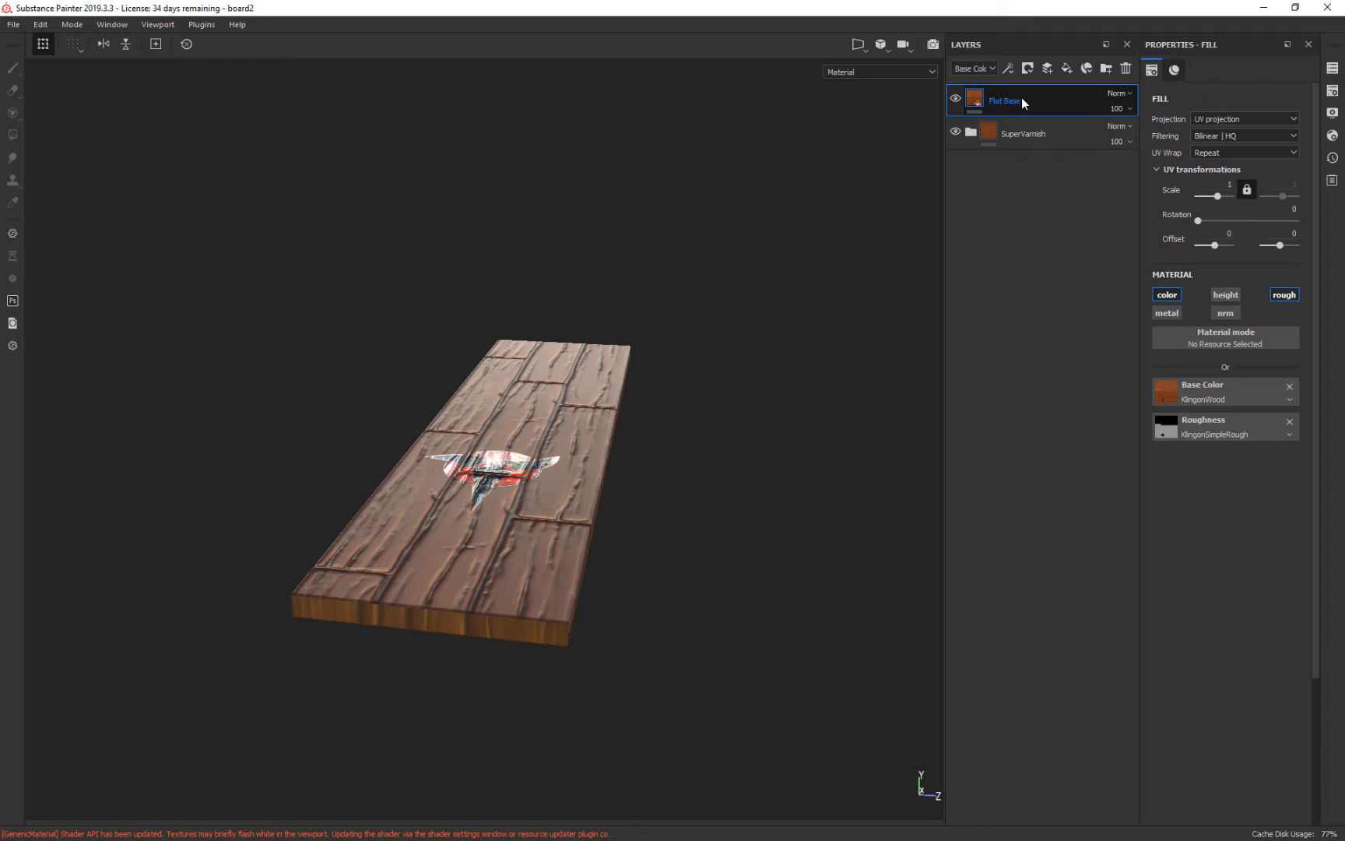
Duplicate the Flat Base layer, place the copy directly beneath the original and rename it Base Varnish
{"action": "key", "text": "ctrl+d"}
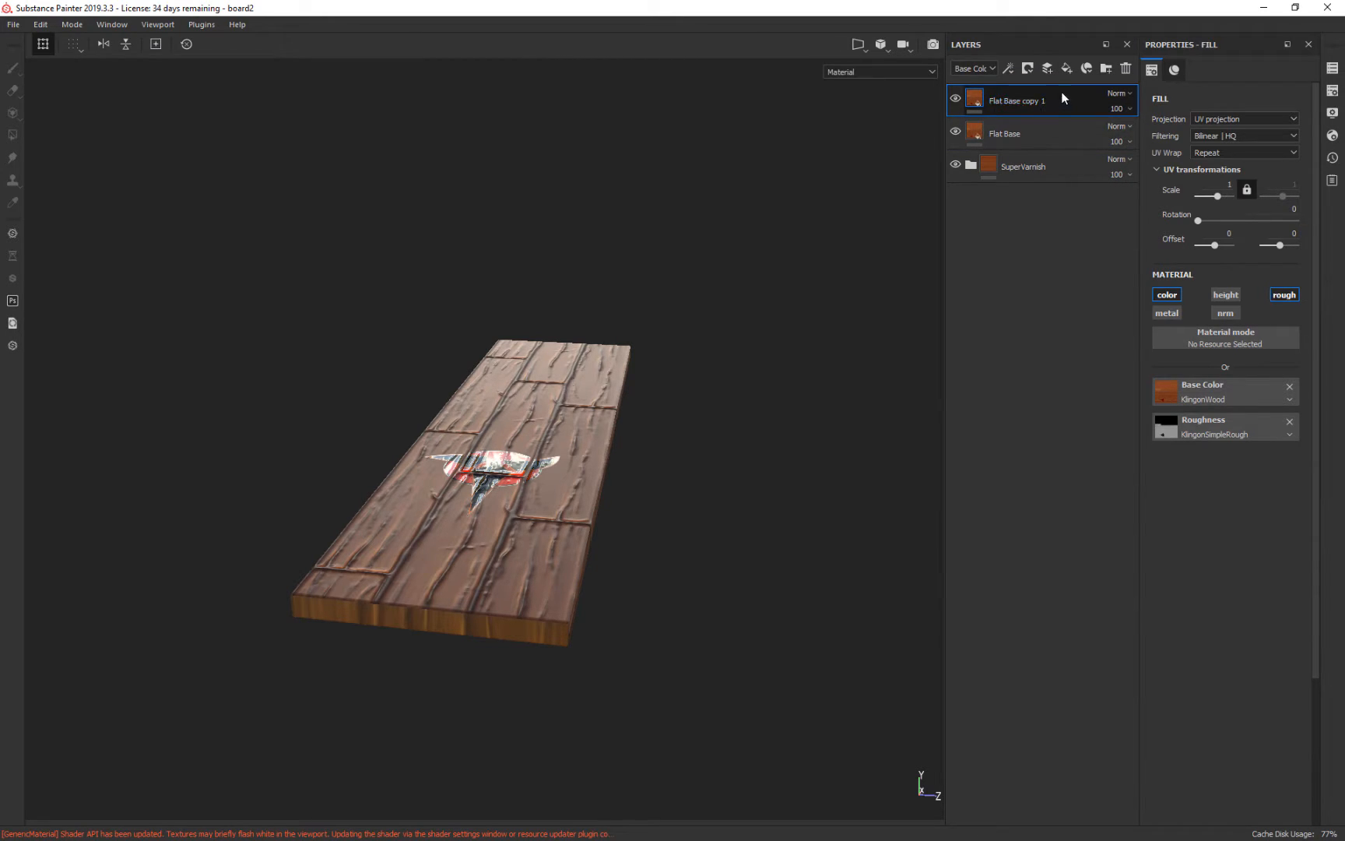
{"action": "left_click_drag", "start_coordinate": [1062, 93], "coordinate": [1055, 144]}
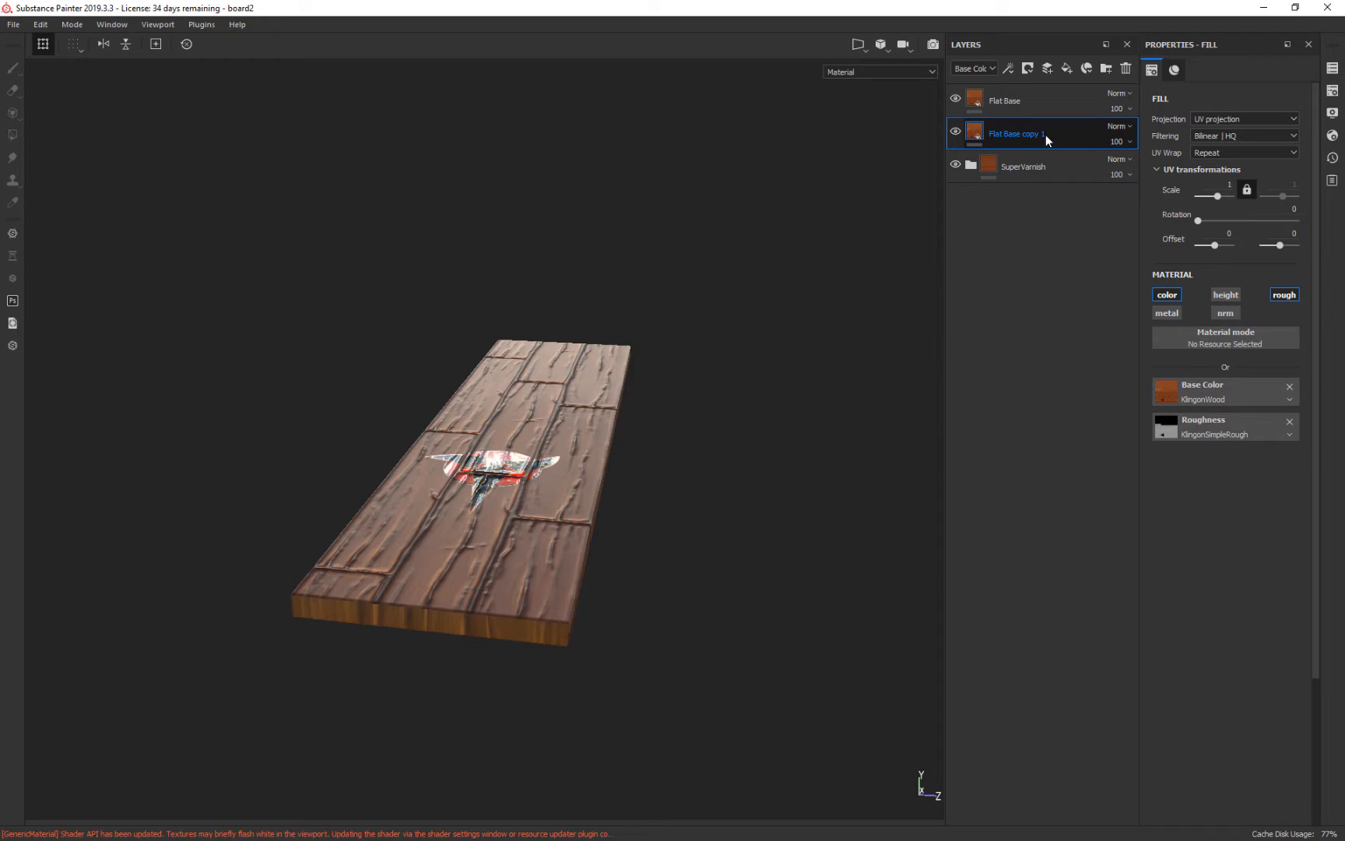
{"action": "double_click", "coordinate": [1046, 134]}
{"action": "type", "text": "B"}
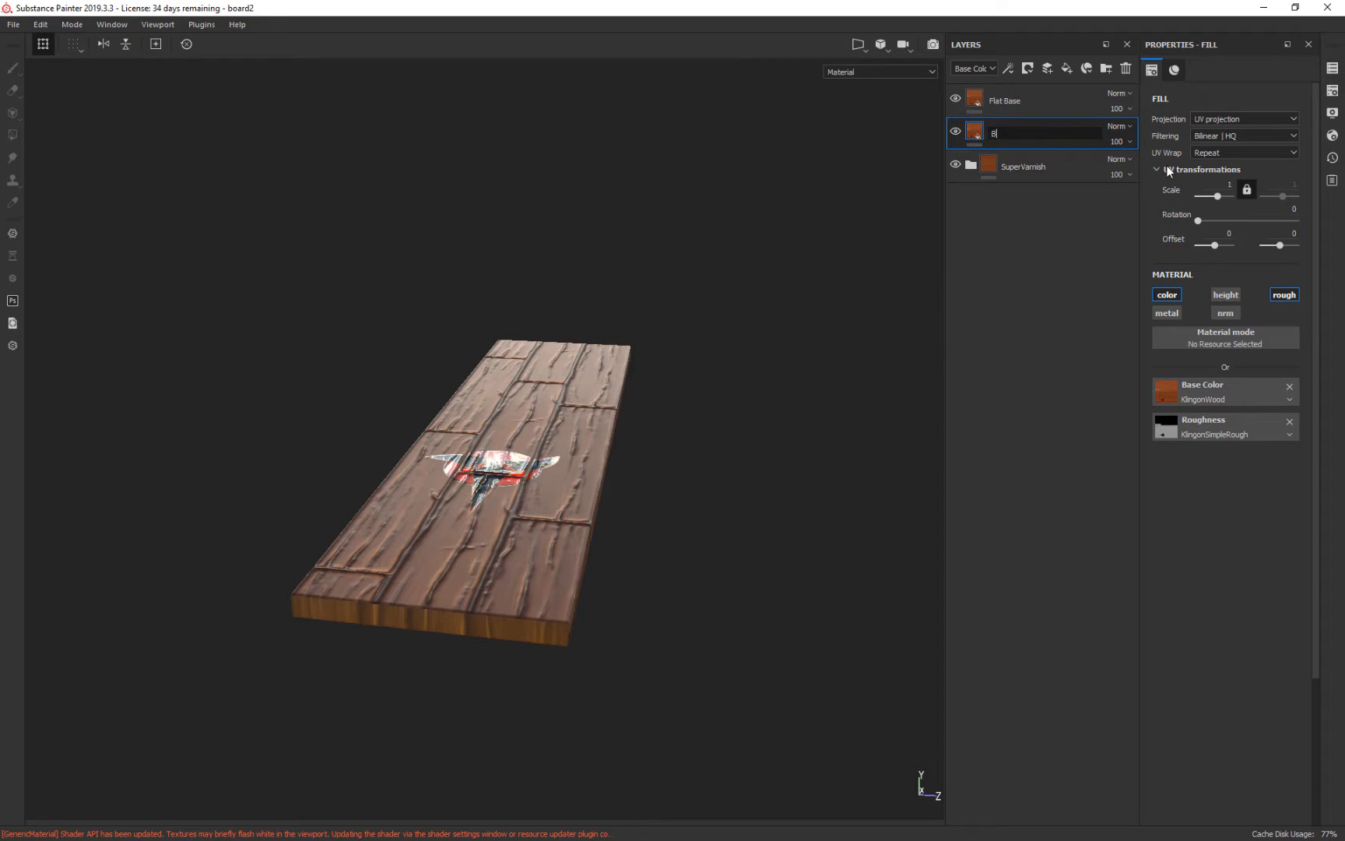
{"action": "type", "text": "ase Varnish"}
{"action": "key", "text": "Return"}
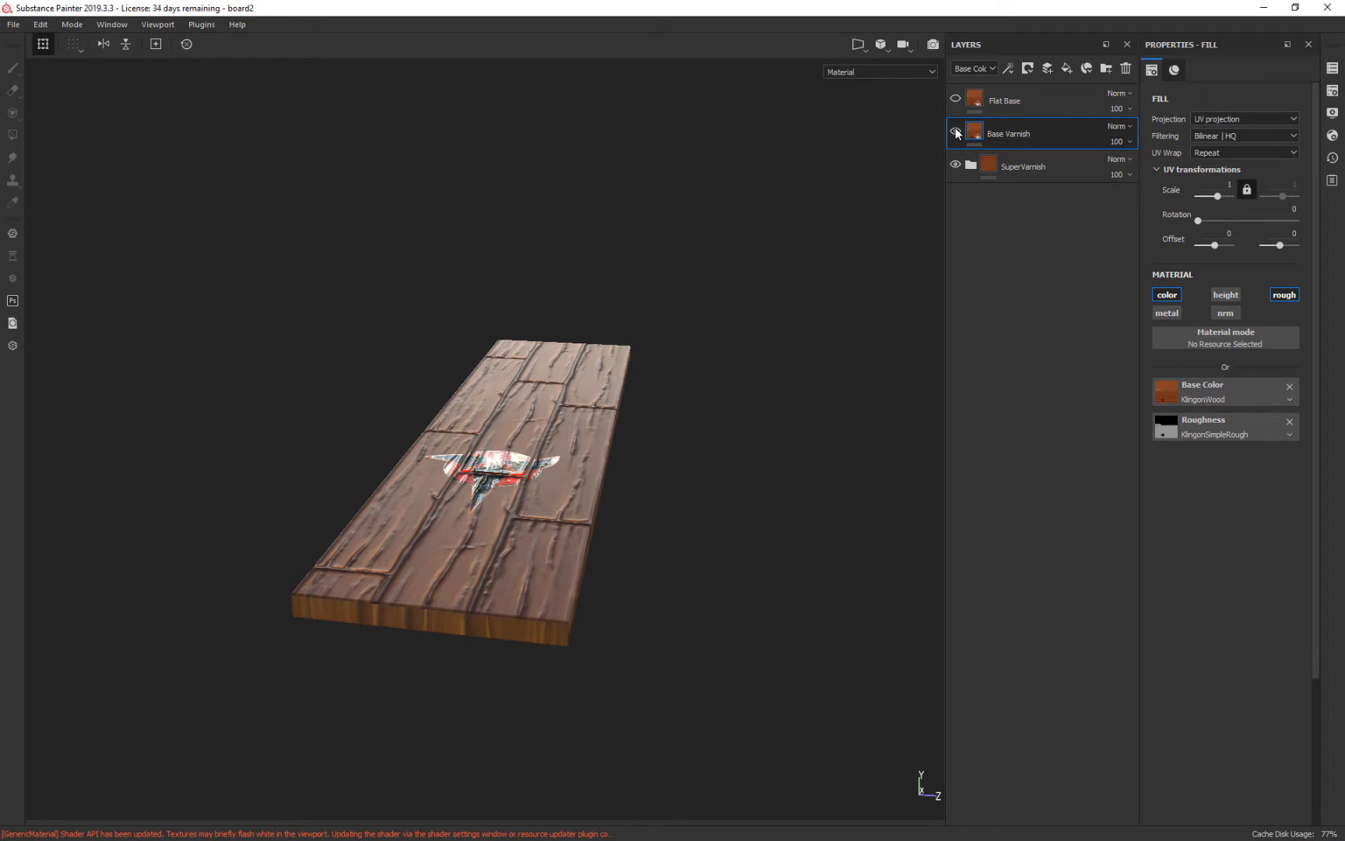
Replace the KlingonSimpleRough roughness texture on Base Varnish with a uniform roughness of 0.3862, comparing the board with and without the layer
{"action": "left_click", "coordinate": [1290, 421]}
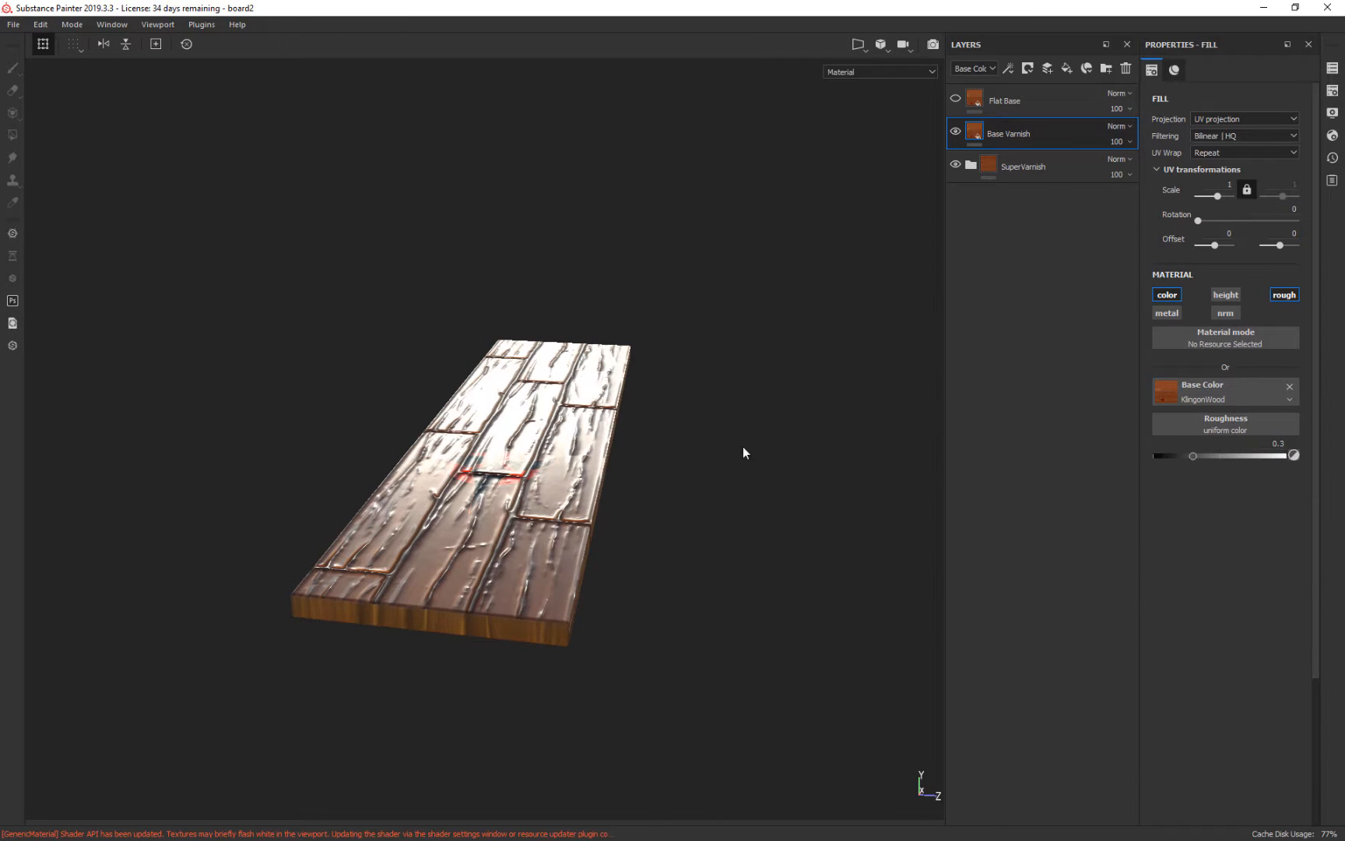
{"action": "mouse_move", "coordinate": [826, 474]}
{"action": "left_mouse_down", "text": "alt"}
{"action": "mouse_move", "coordinate": [838, 414]}
{"action": "mouse_move", "coordinate": [831, 460]}
{"action": "left_mouse_up", "text": "alt"}
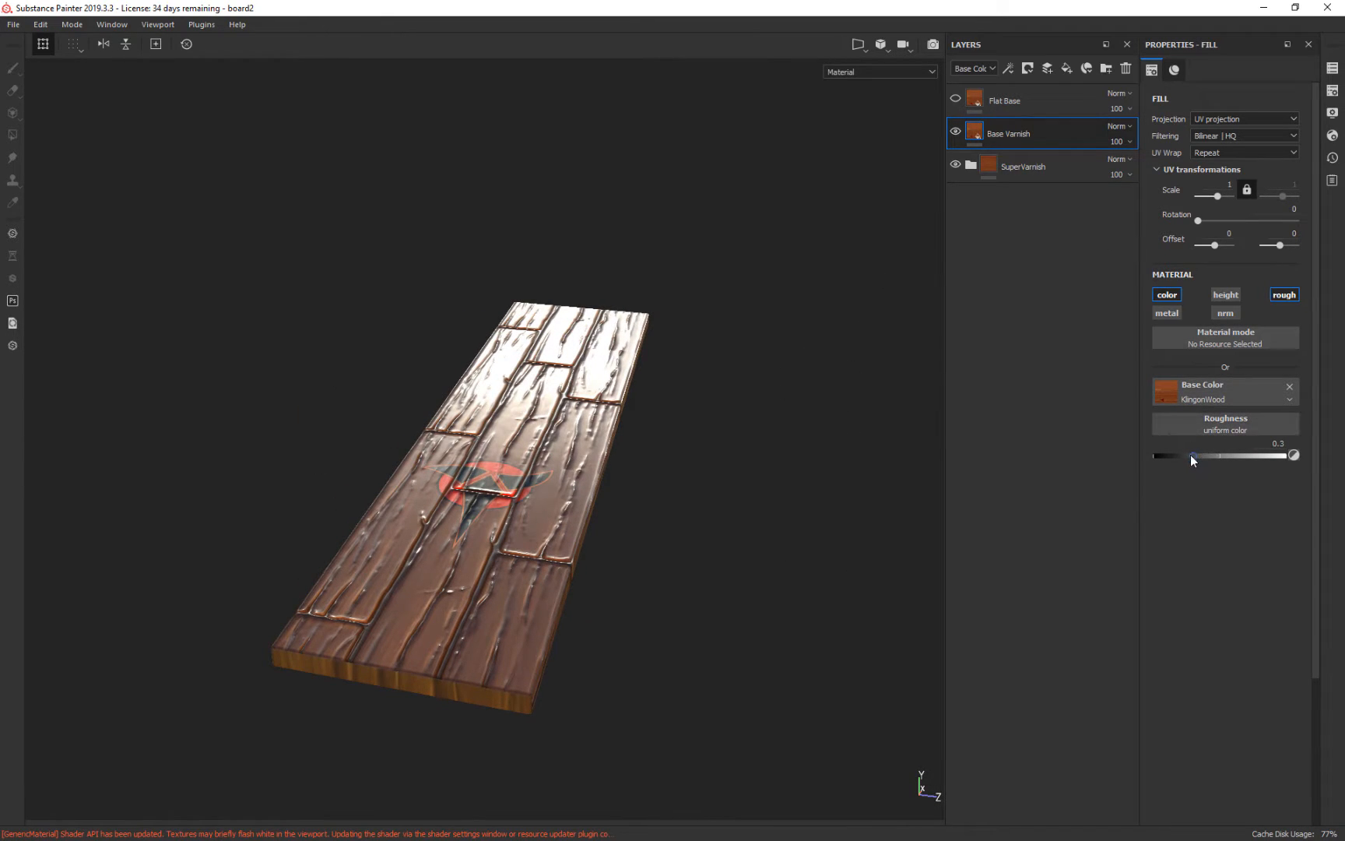
{"action": "mouse_move", "coordinate": [1192, 456]}
{"action": "left_mouse_down"}
{"action": "mouse_move", "coordinate": [1272, 459]}
{"action": "mouse_move", "coordinate": [1202, 462]}
{"action": "left_mouse_up"}
{"action": "left_click", "coordinate": [956, 132]}
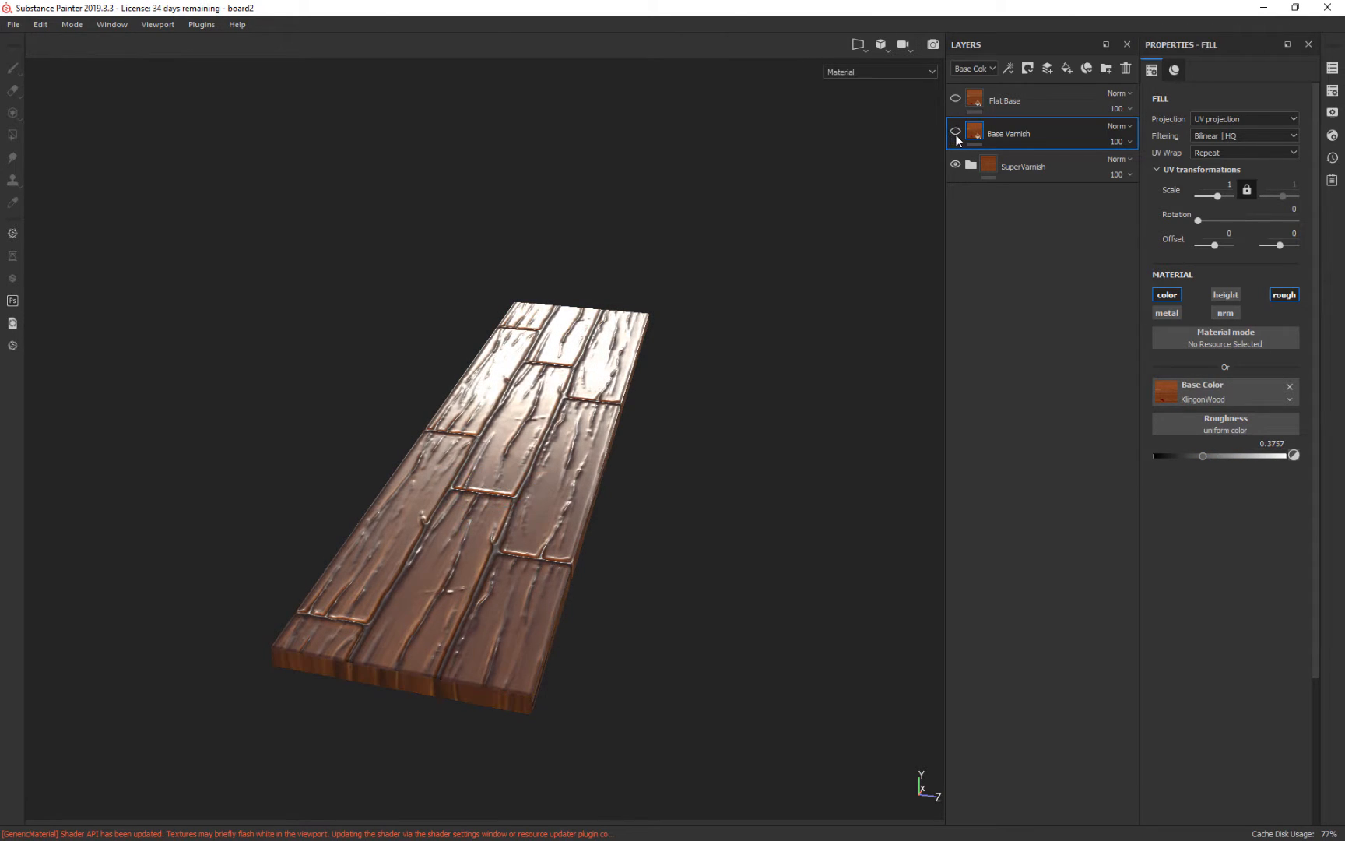
{"action": "left_click", "coordinate": [956, 132]}
{"action": "left_click", "coordinate": [955, 132]}
{"action": "left_click", "coordinate": [955, 132]}
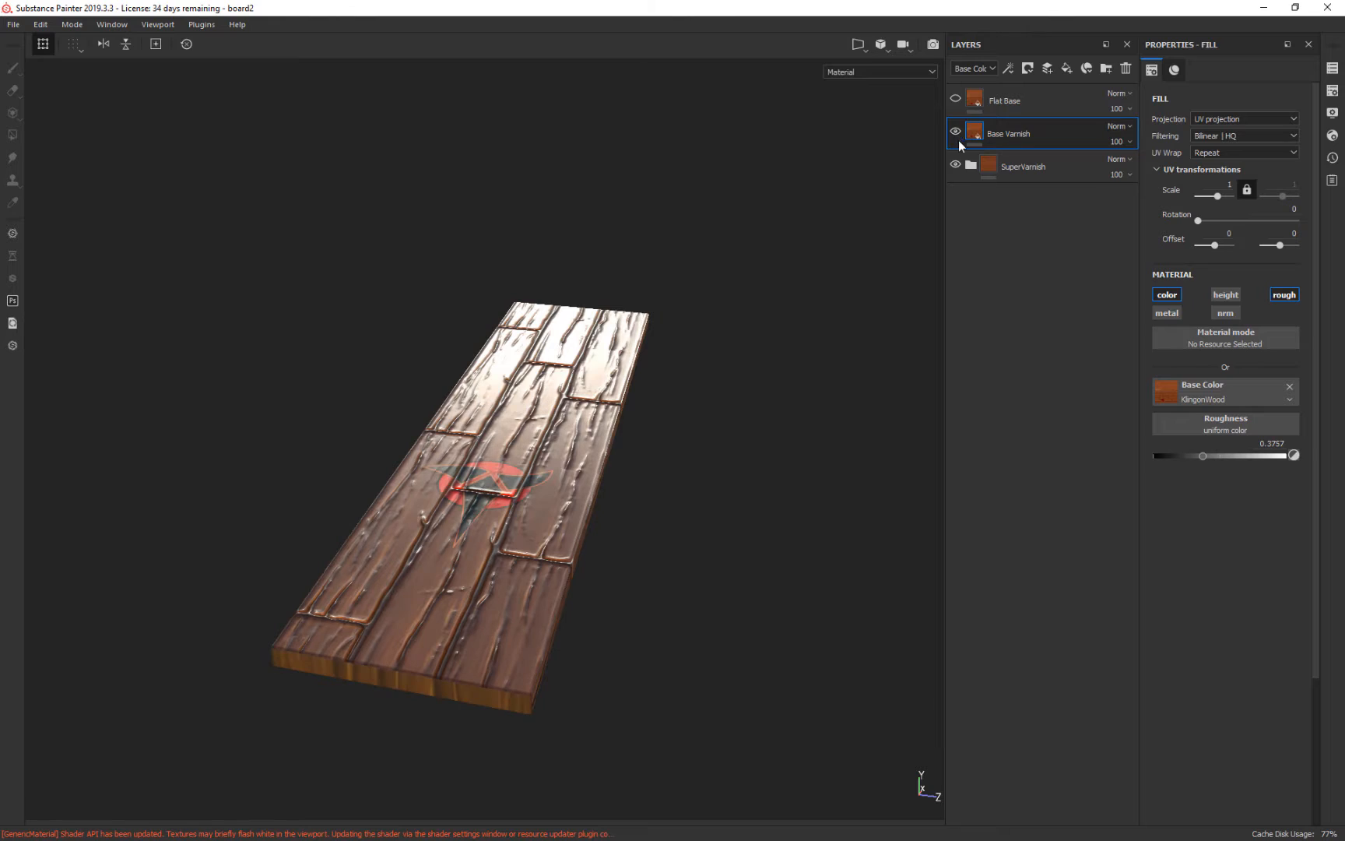
{"action": "left_click_drag", "start_coordinate": [1201, 456], "coordinate": [1204, 456]}
Compare the board with and without Flat Base, and examine the varnish reflections from several angles and under rotated lighting
{"action": "left_click", "coordinate": [956, 101]}
{"action": "left_click", "coordinate": [956, 100]}
{"action": "left_click_drag", "start_coordinate": [793, 456], "coordinate": [793, 502], "text": "alt"}
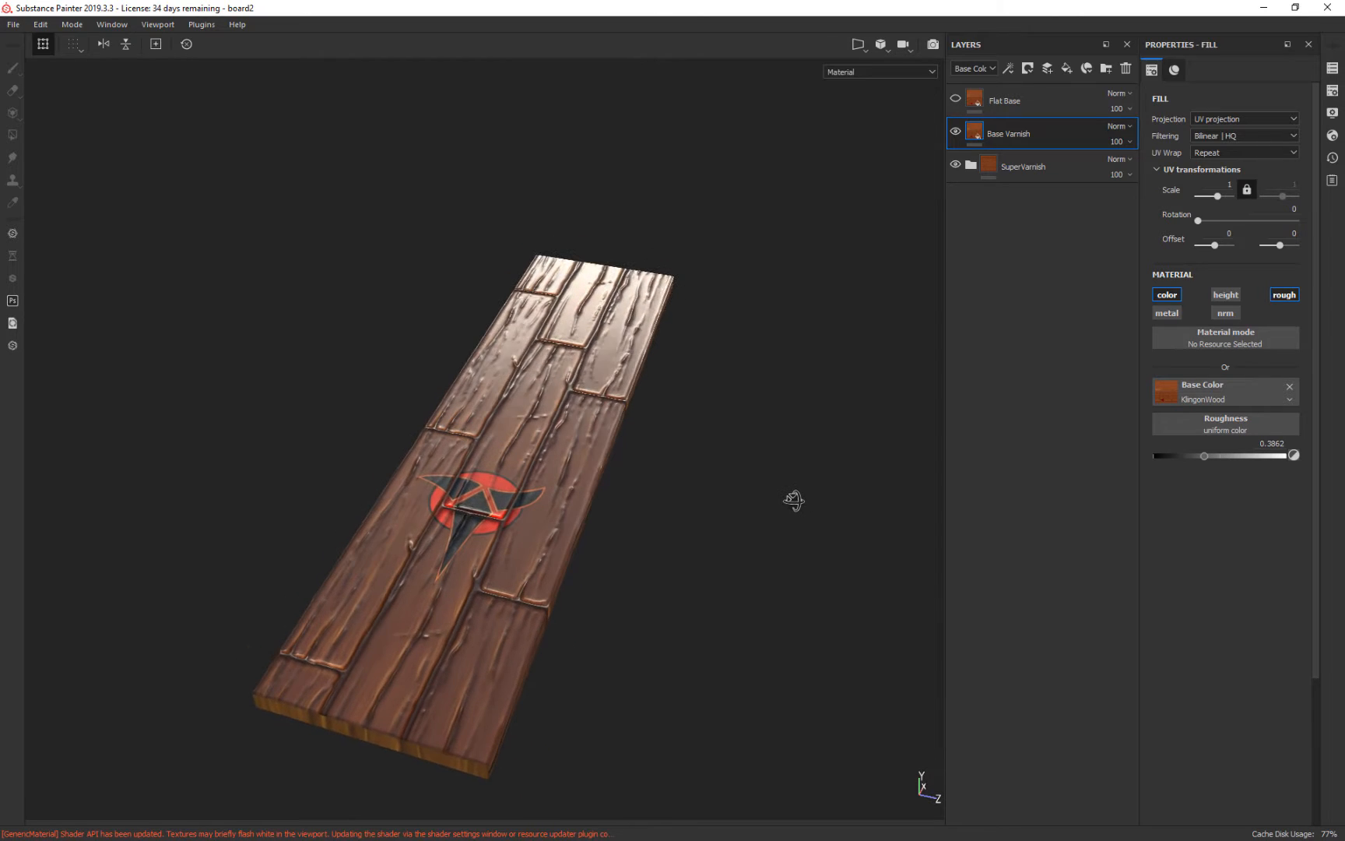
{"action": "left_click_drag", "start_coordinate": [730, 376], "coordinate": [785, 566], "text": "alt"}
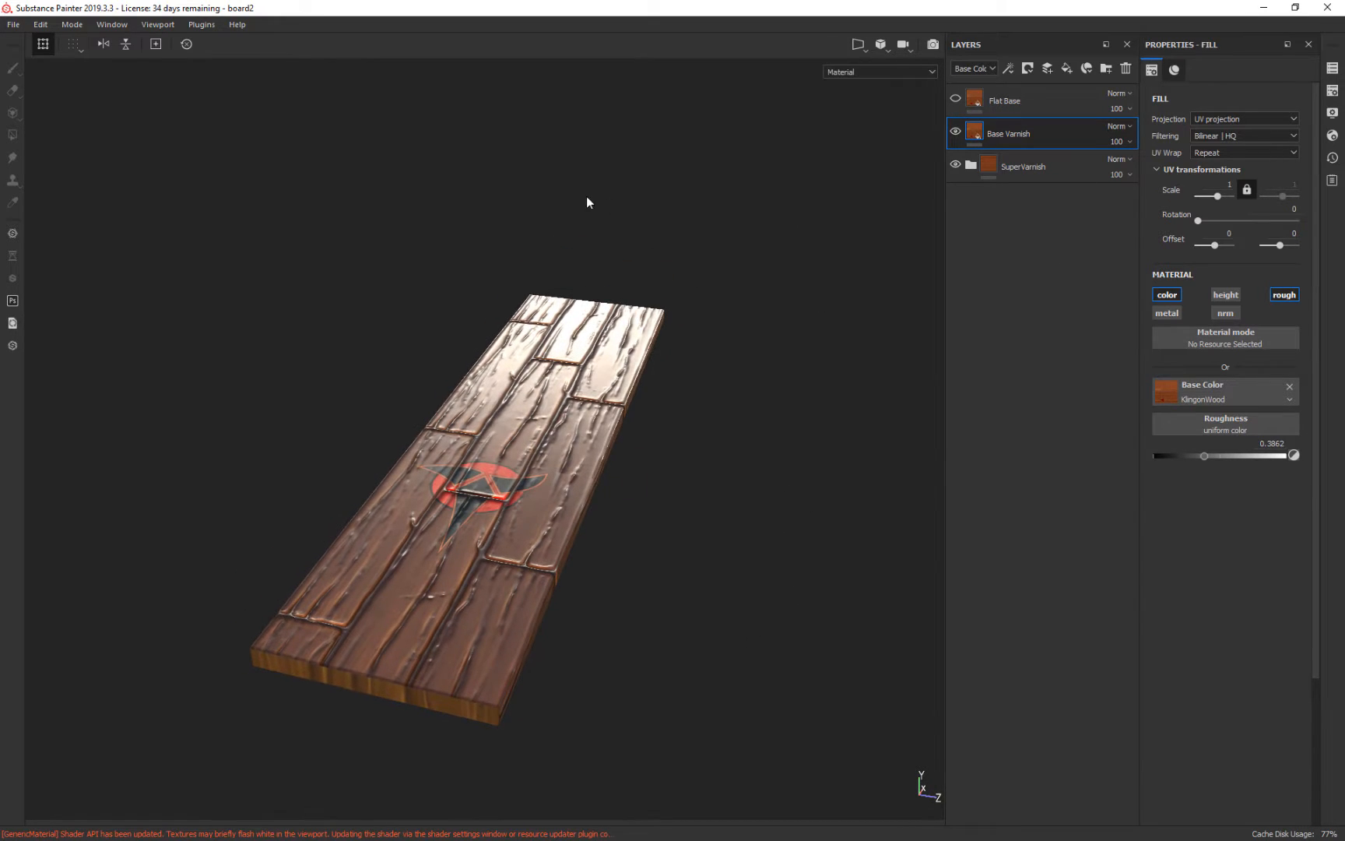
{"action": "mouse_move", "coordinate": [533, 428]}
{"action": "left_mouse_down", "text": "alt"}
{"action": "mouse_move", "coordinate": [799, 436]}
{"action": "mouse_move", "coordinate": [765, 567]}
{"action": "mouse_move", "coordinate": [765, 511]}
{"action": "left_mouse_up", "text": "alt"}
{"action": "mouse_move", "coordinate": [765, 510]}
{"action": "right_mouse_down", "text": "shift"}
{"action": "mouse_move", "coordinate": [696, 471]}
{"action": "mouse_move", "coordinate": [711, 475]}
{"action": "right_mouse_up", "text": "shift"}
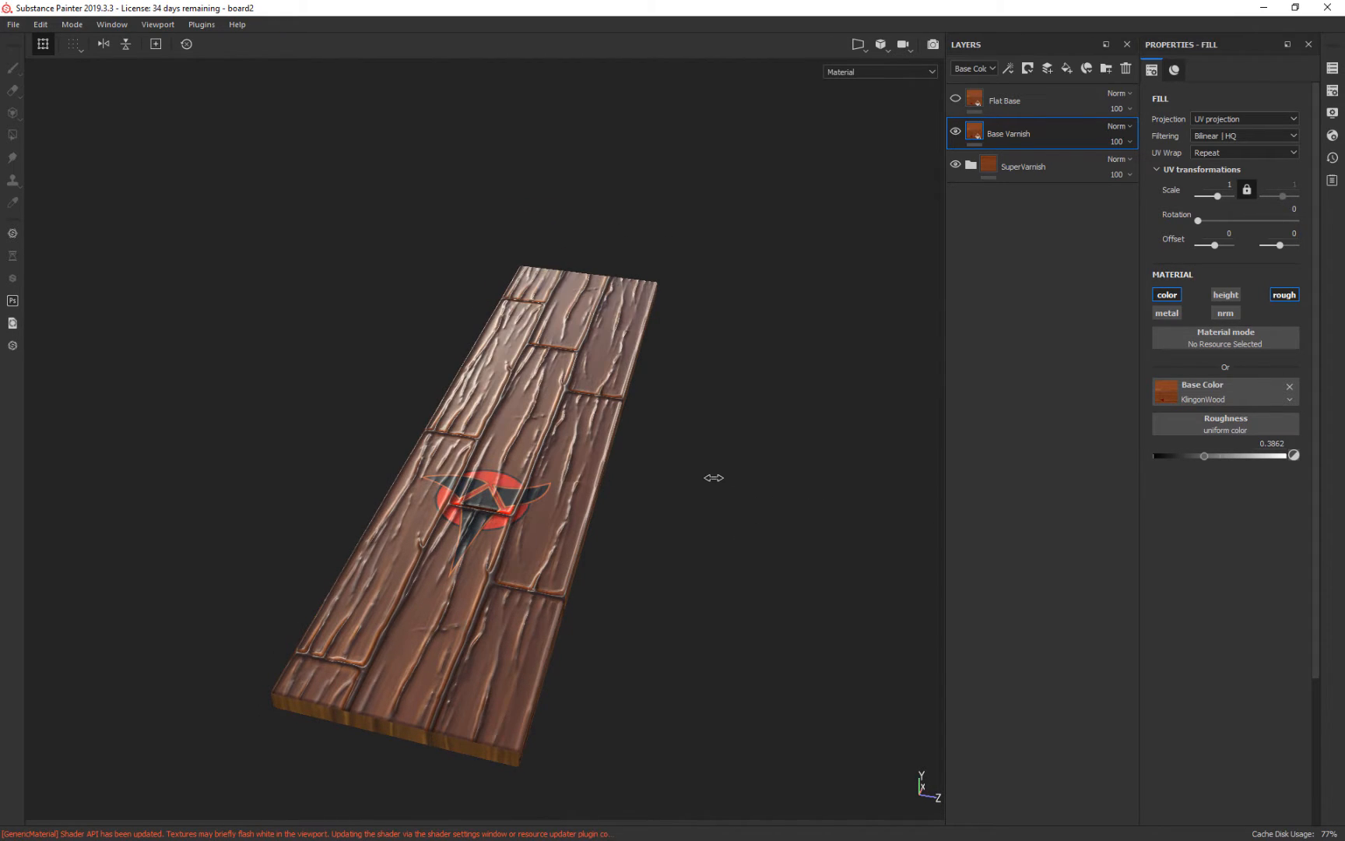
{"action": "mouse_move", "coordinate": [755, 514]}
{"action": "left_mouse_down", "text": "alt"}
{"action": "mouse_move", "coordinate": [830, 489]}
{"action": "mouse_move", "coordinate": [767, 517]}
{"action": "left_mouse_up", "text": "alt"}
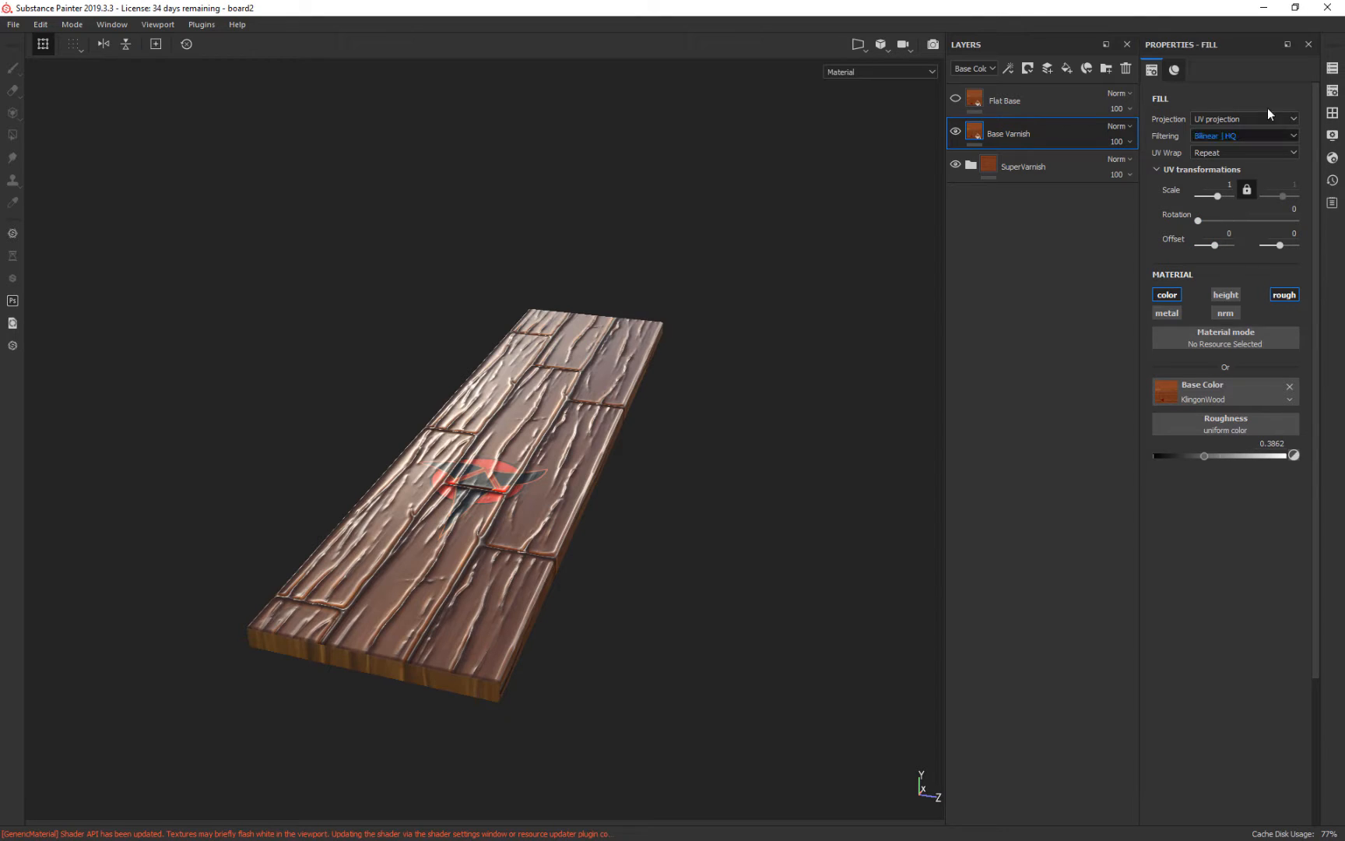
Dock the shelf below the viewport and apply the Surface Worn smart mask to the Base Varnish layer
{"action": "left_click", "coordinate": [1333, 113]}
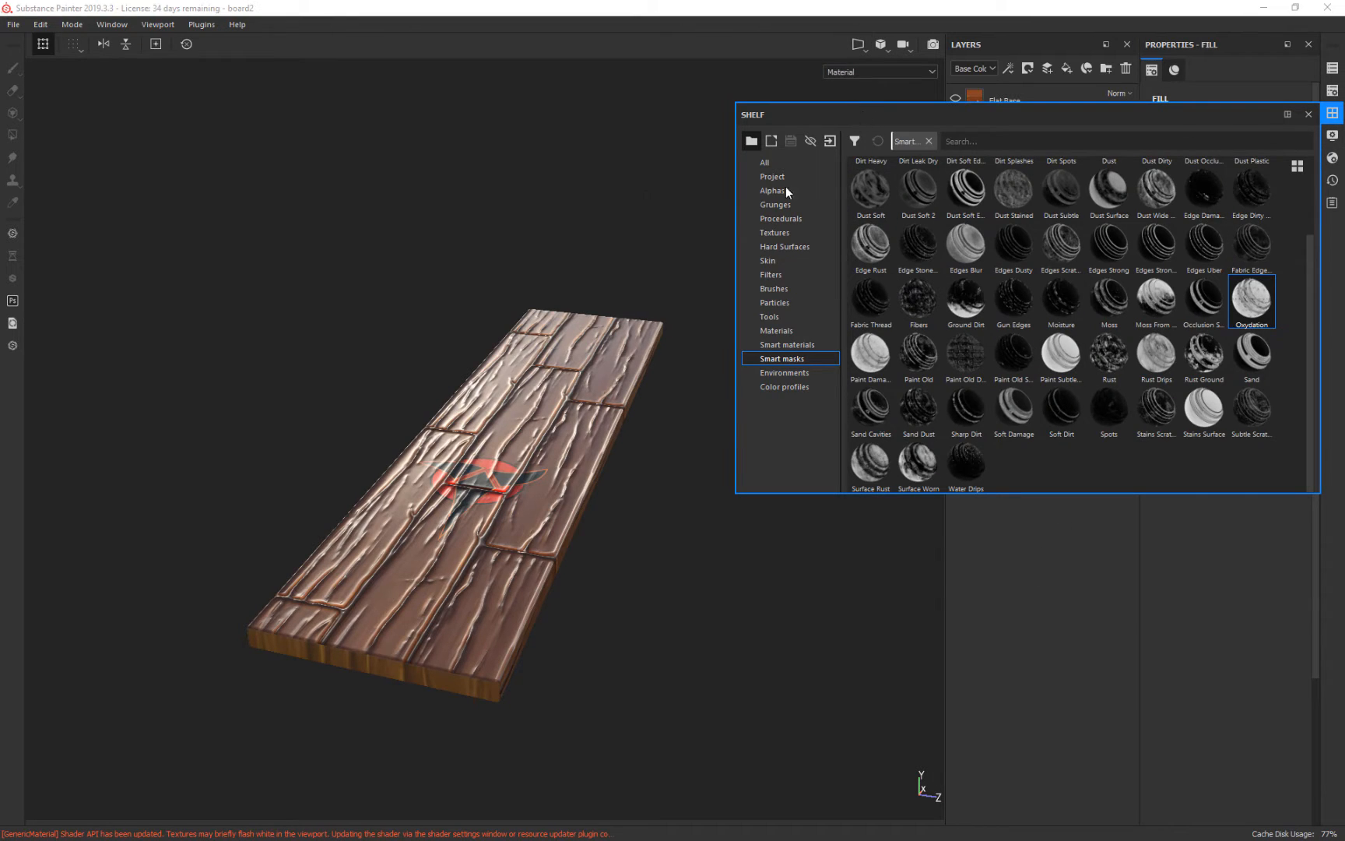
{"action": "left_click_drag", "start_coordinate": [785, 114], "coordinate": [231, 794]}
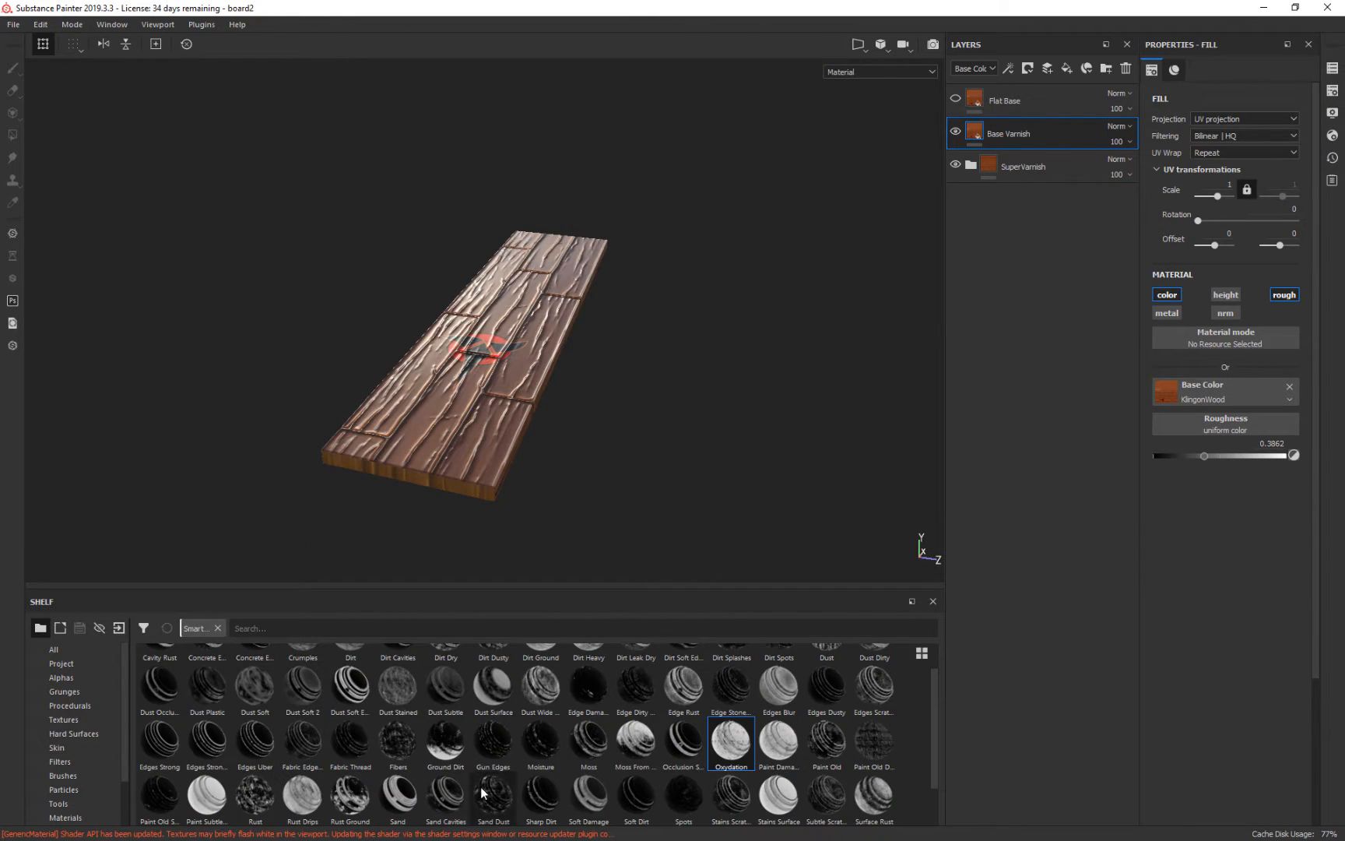
{"action": "mouse_move", "coordinate": [482, 792]}
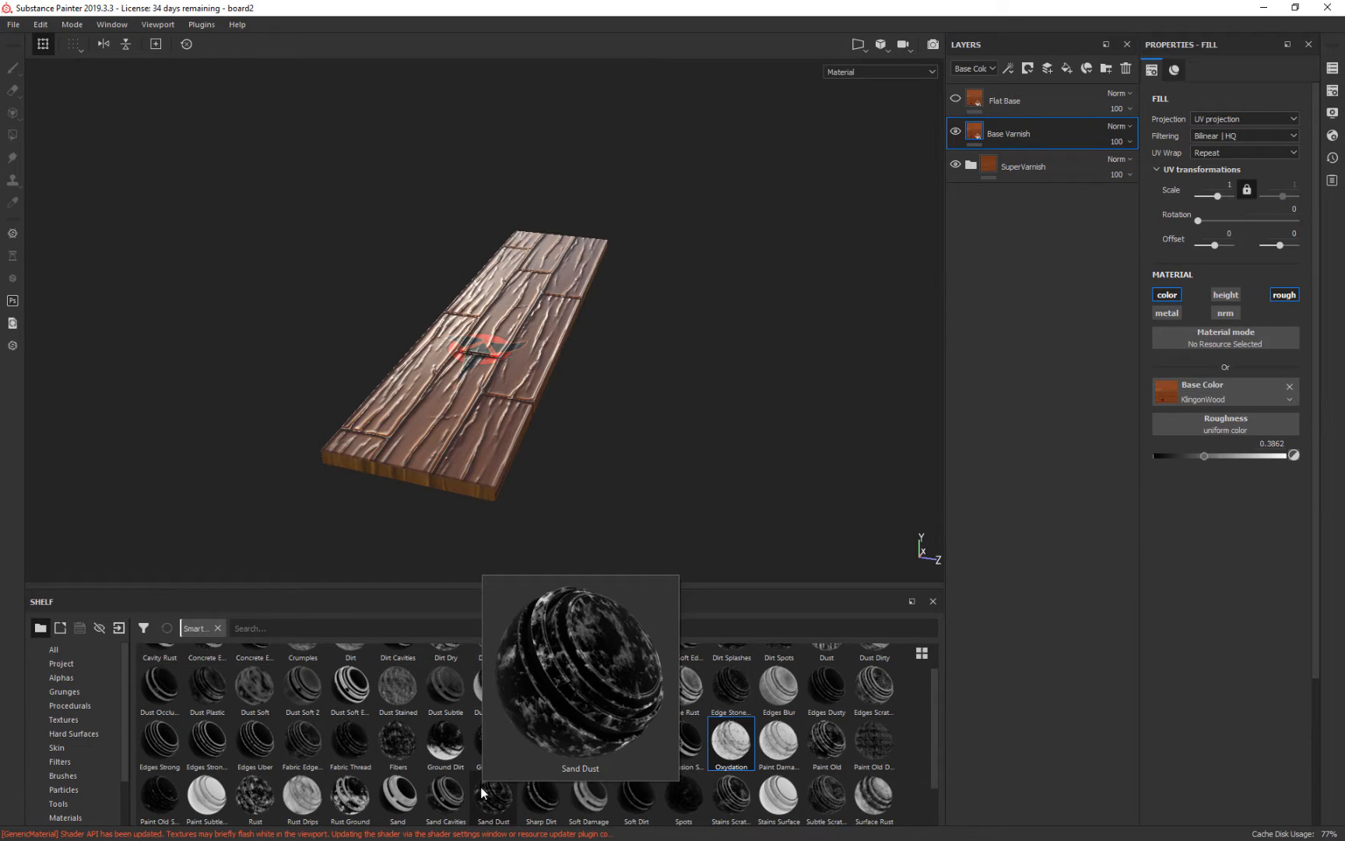
{"action": "scroll", "coordinate": [306, 759], "scroll_direction": "down", "scroll_amount": 1}
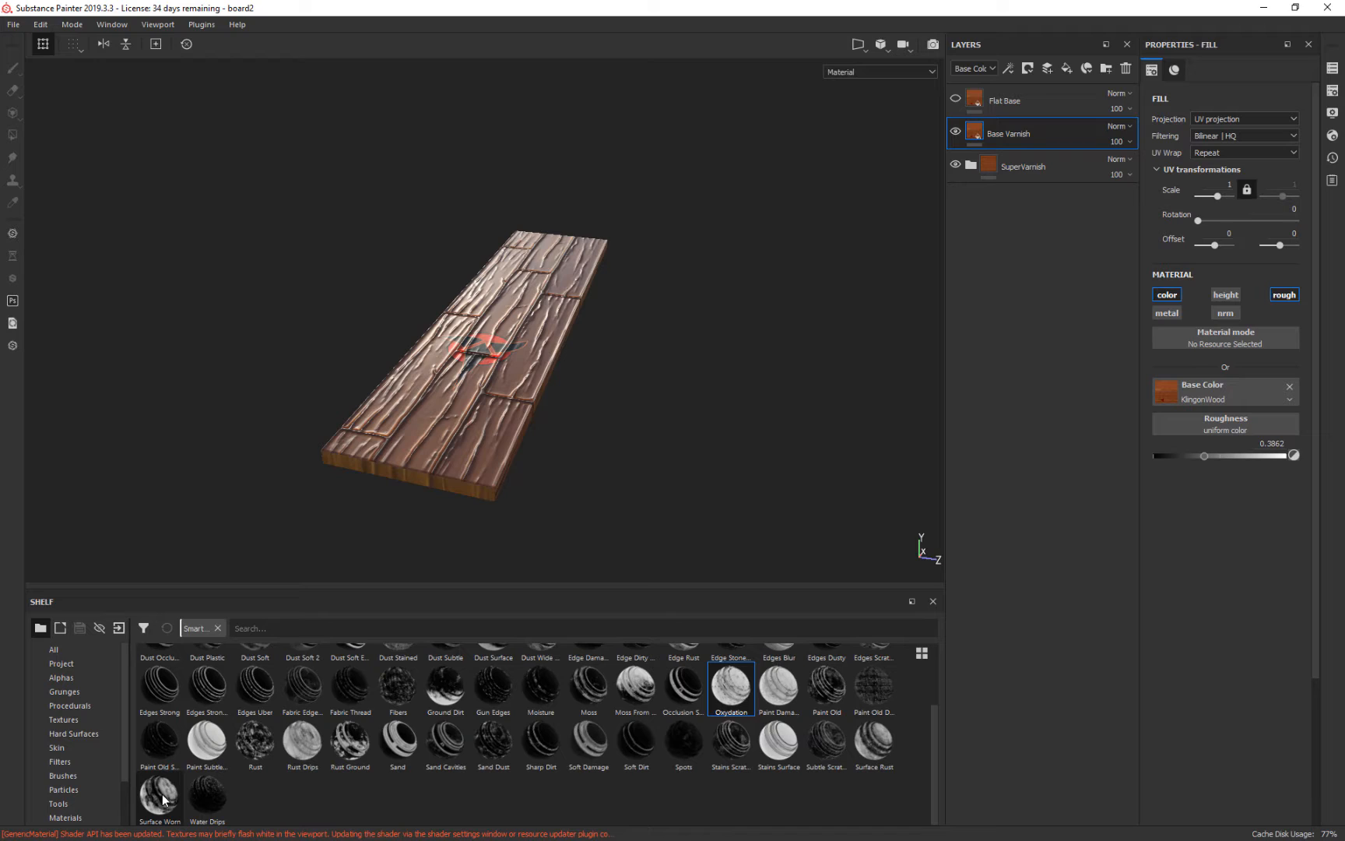
{"action": "mouse_move", "coordinate": [163, 798]}
{"action": "left_mouse_down"}
{"action": "mouse_move", "coordinate": [580, 694]}
{"action": "mouse_move", "coordinate": [1048, 139]}
{"action": "left_mouse_up"}
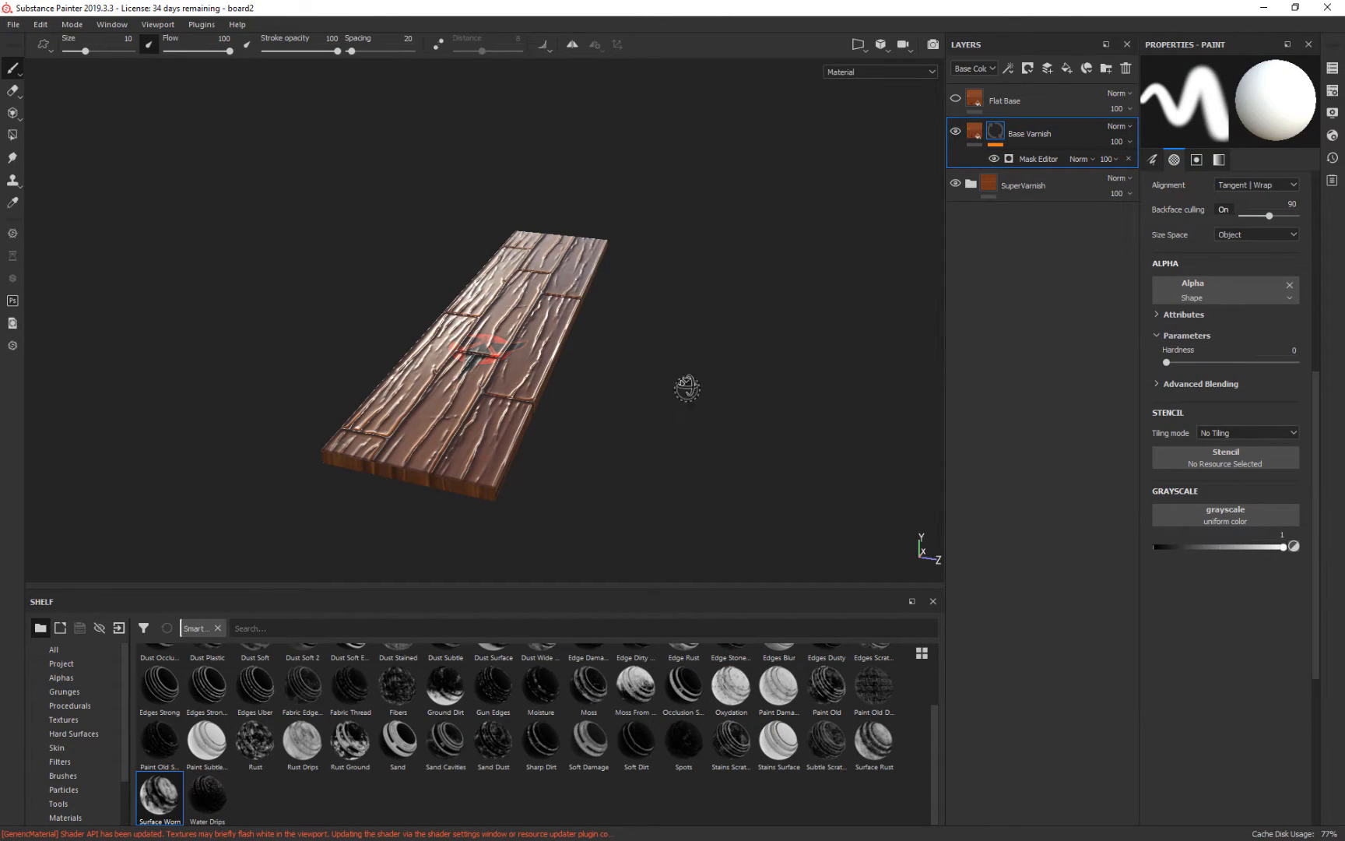
{"action": "mouse_move", "coordinate": [718, 403]}
{"action": "left_mouse_down", "text": "alt"}
{"action": "mouse_move", "coordinate": [747, 378]}
{"action": "mouse_move", "coordinate": [712, 372]}
{"action": "mouse_move", "coordinate": [694, 262]}
{"action": "mouse_move", "coordinate": [729, 401]}
{"action": "left_mouse_up", "text": "alt"}
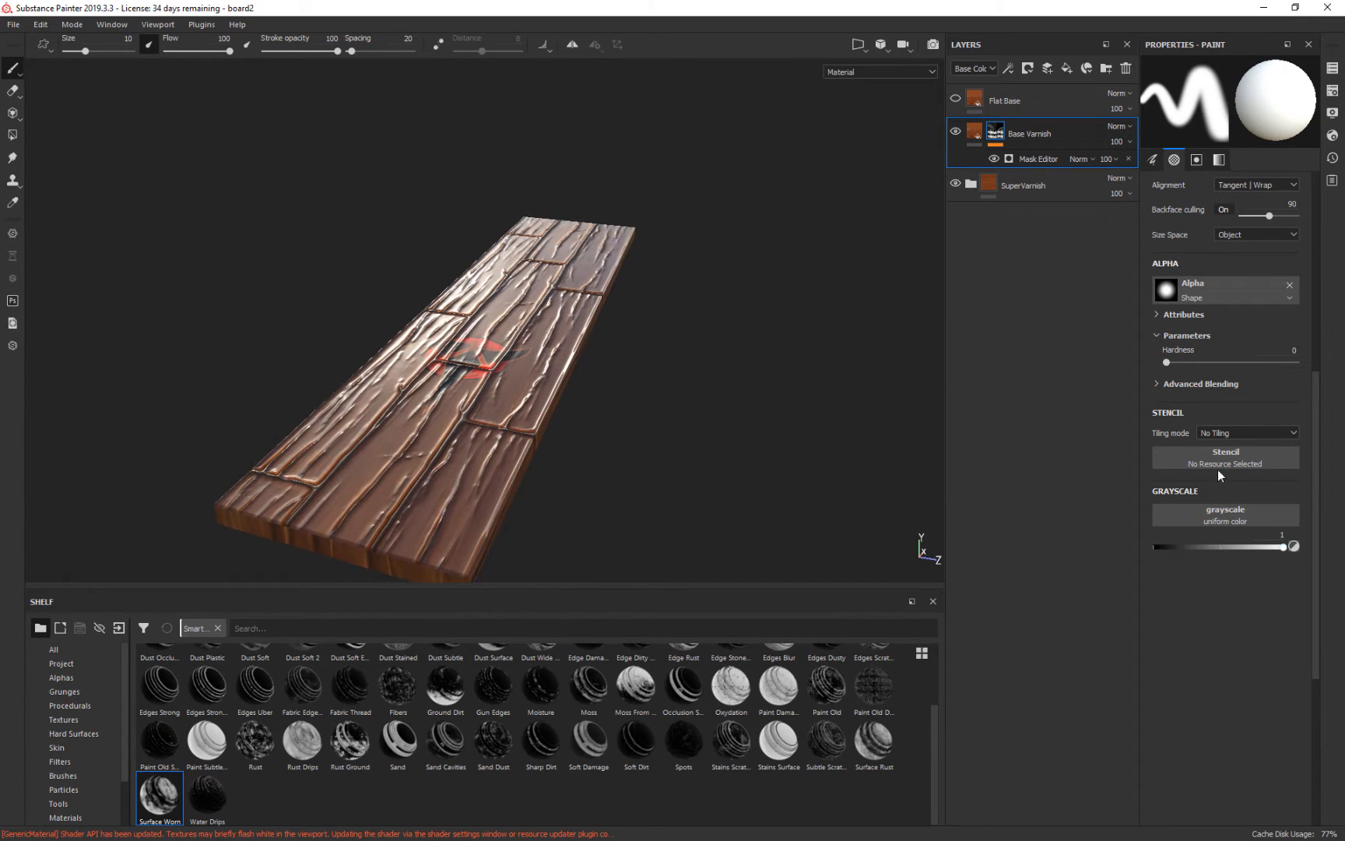
Set the uniform roughness of the Base Varnish fill to 0.5873, checking the worn reflections along the board
{"action": "left_click", "coordinate": [969, 137]}
{"action": "left_click_drag", "start_coordinate": [1205, 457], "coordinate": [1247, 466]}
{"action": "left_click_drag", "start_coordinate": [925, 376], "coordinate": [879, 348], "text": "alt"}
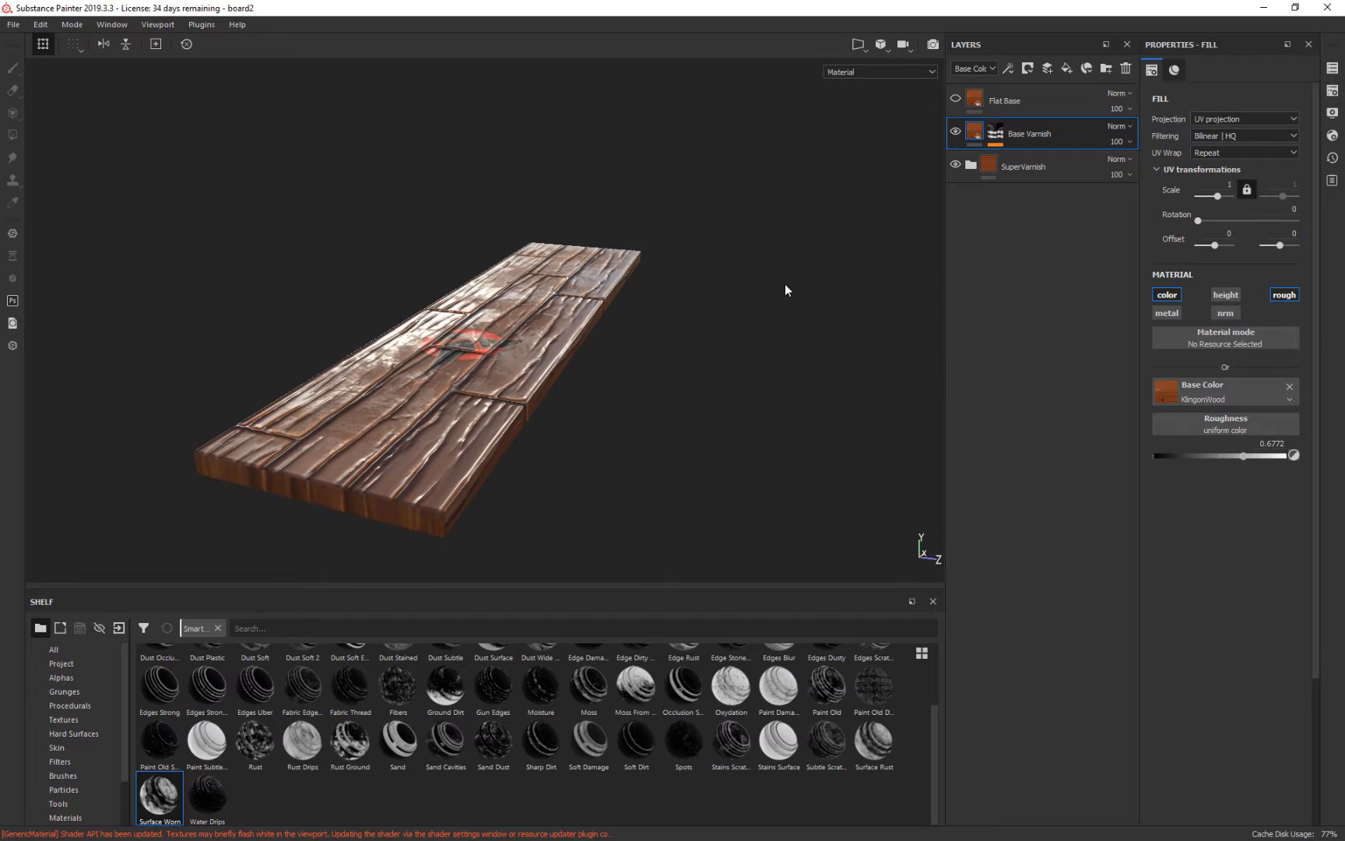
{"action": "right_click_drag", "start_coordinate": [787, 288], "coordinate": [801, 384], "text": "alt"}
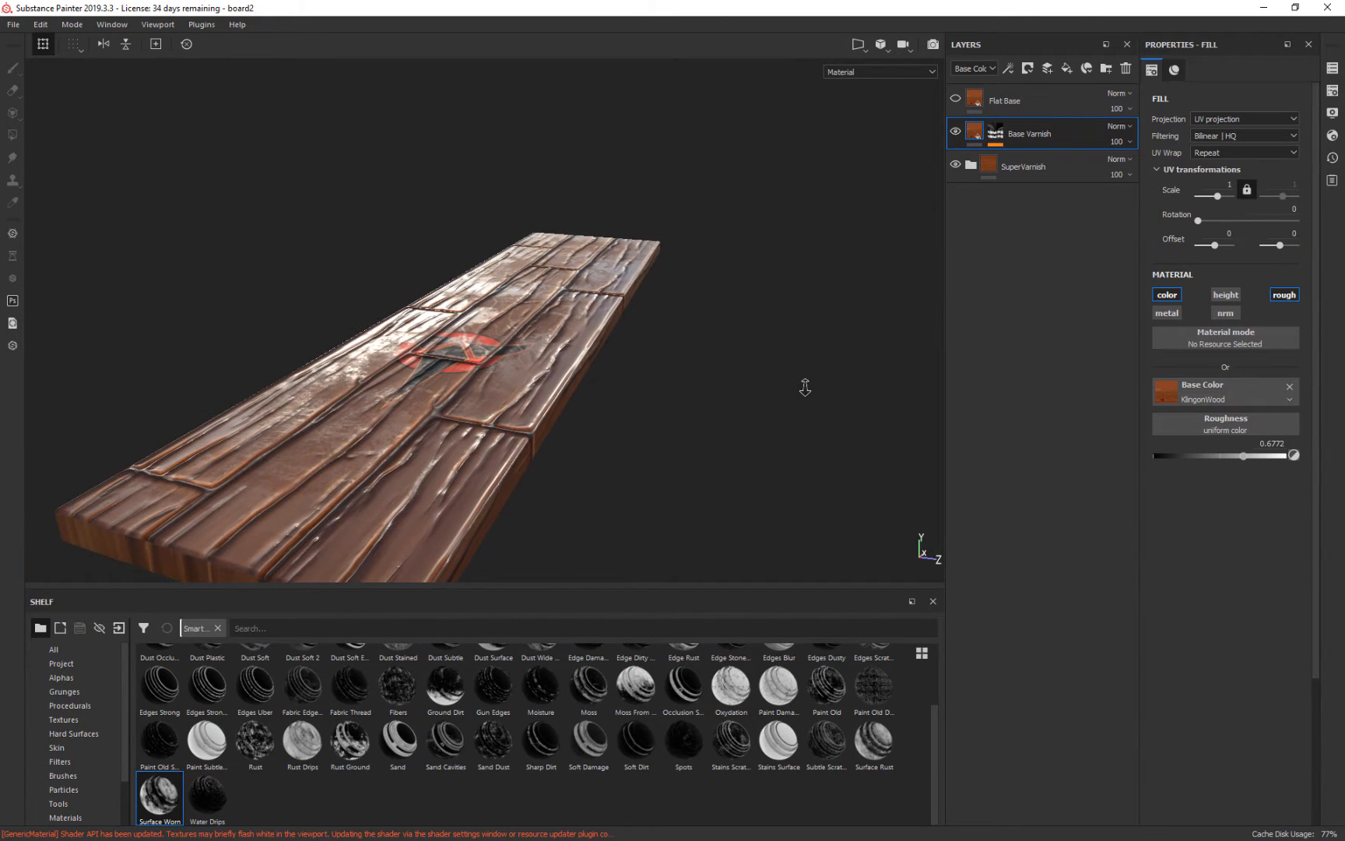
{"action": "left_click_drag", "start_coordinate": [730, 342], "coordinate": [751, 339], "text": "alt"}
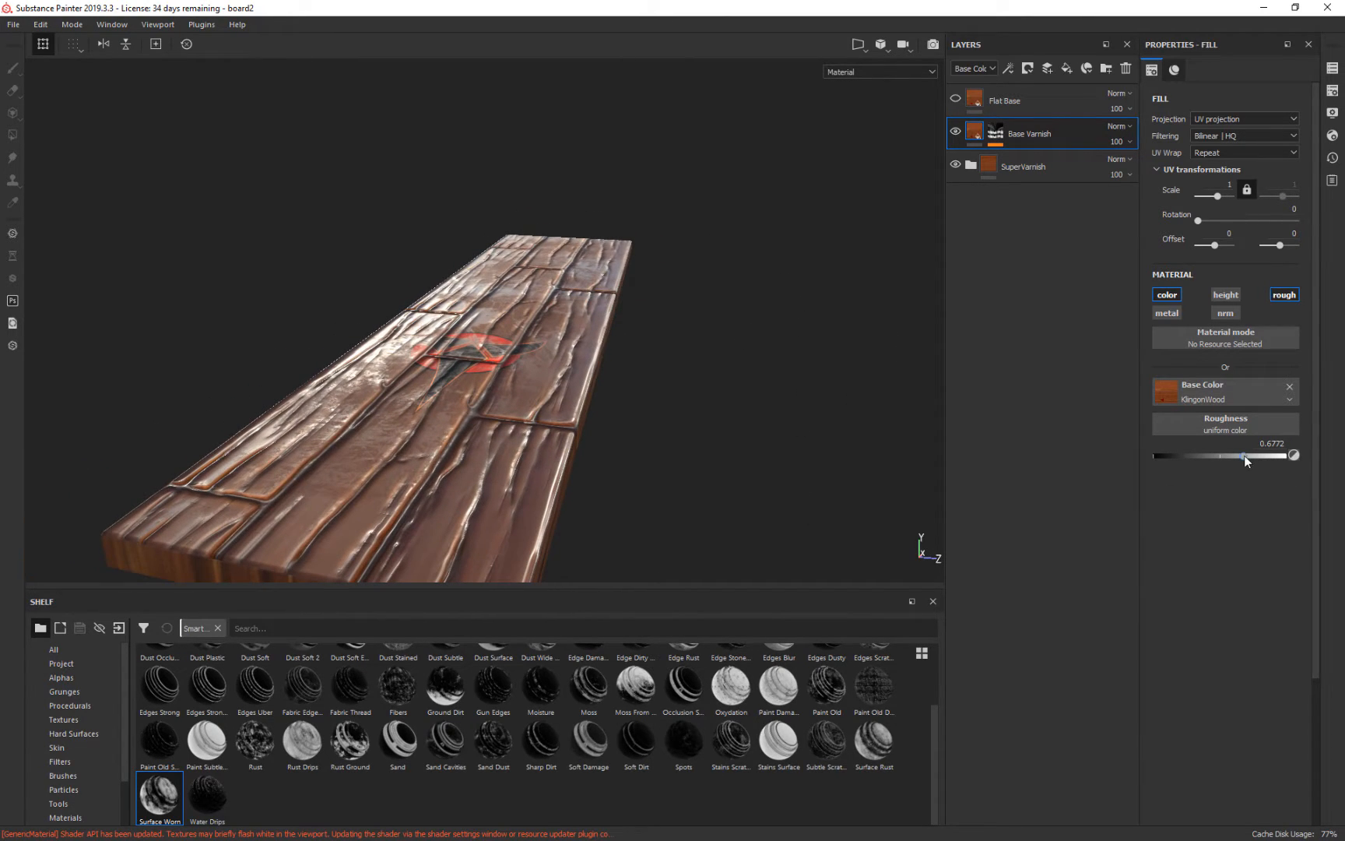
{"action": "left_click_drag", "start_coordinate": [1244, 457], "coordinate": [1231, 460]}
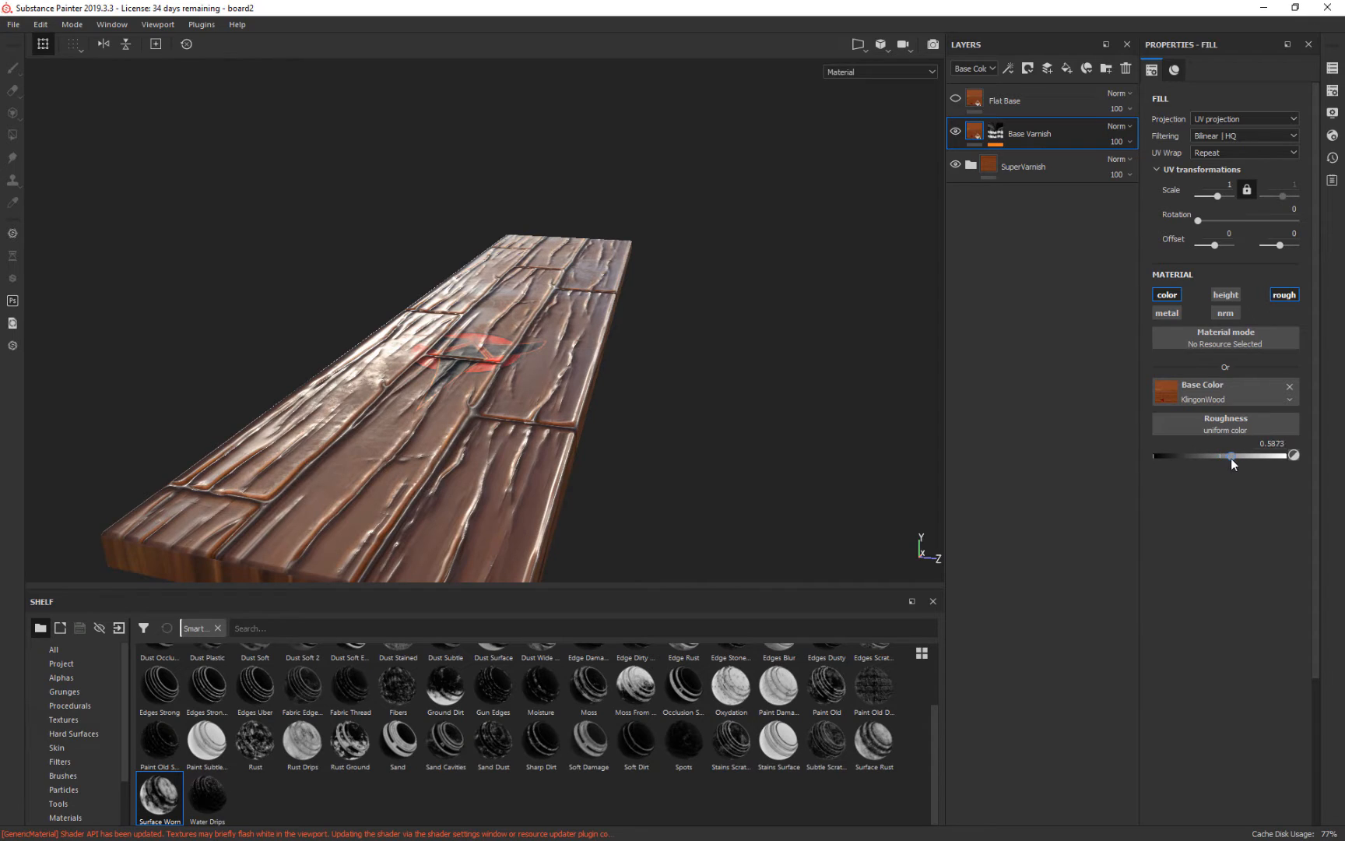
{"action": "left_click_drag", "start_coordinate": [732, 399], "coordinate": [689, 328], "text": "alt"}
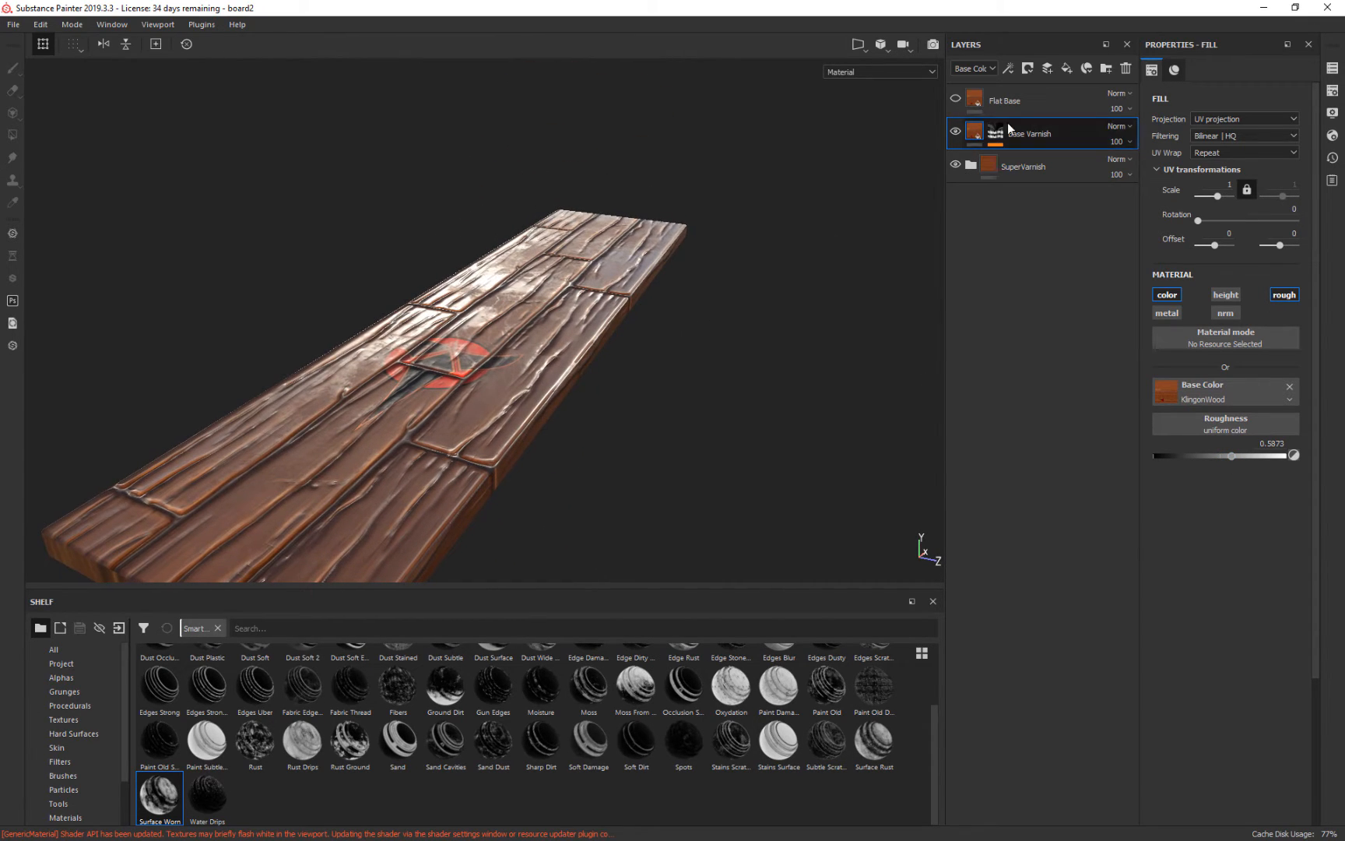
Open the Mask Editor generator settings on the Base Varnish layer's mask
{"action": "left_click", "coordinate": [999, 136]}
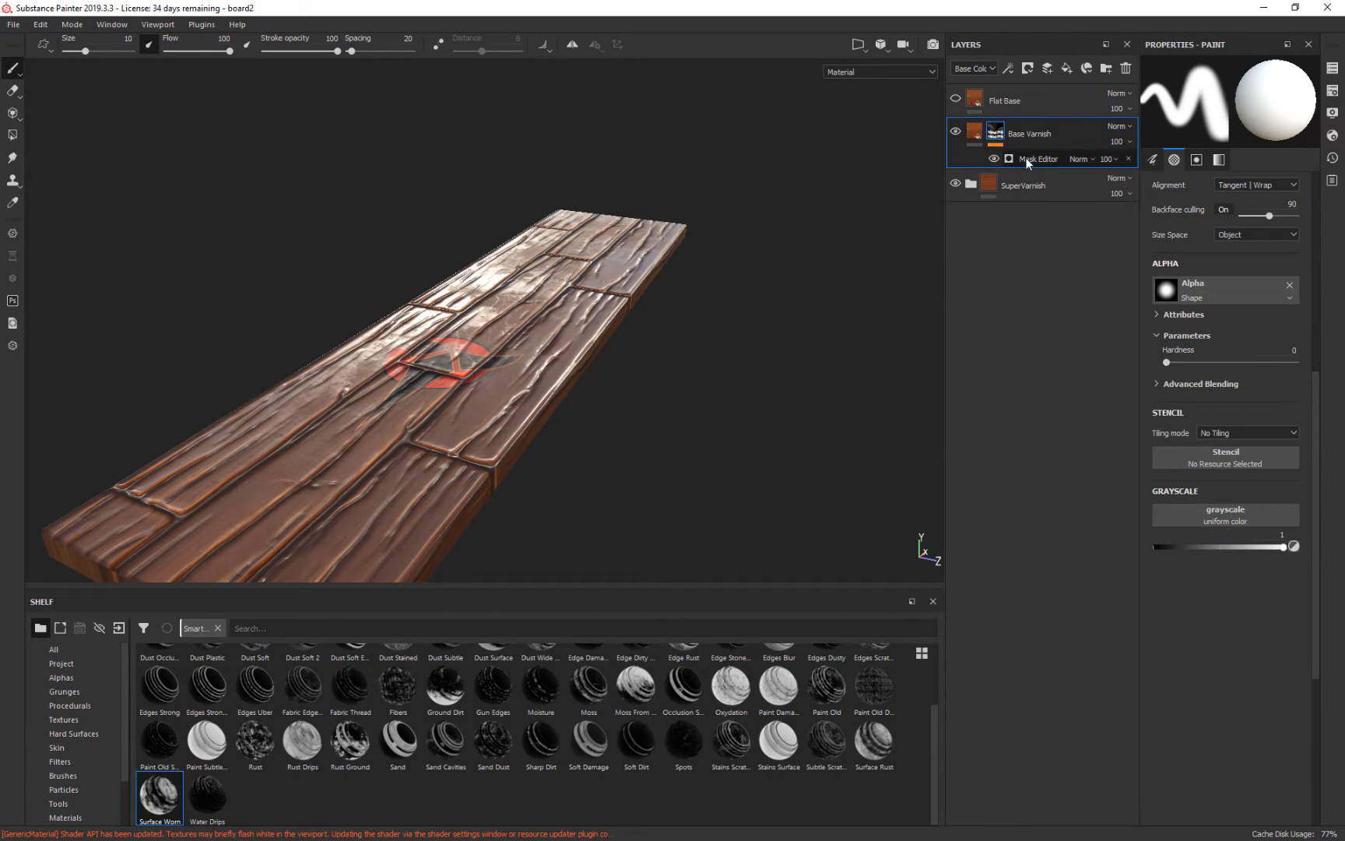
{"action": "left_click", "coordinate": [1012, 156]}
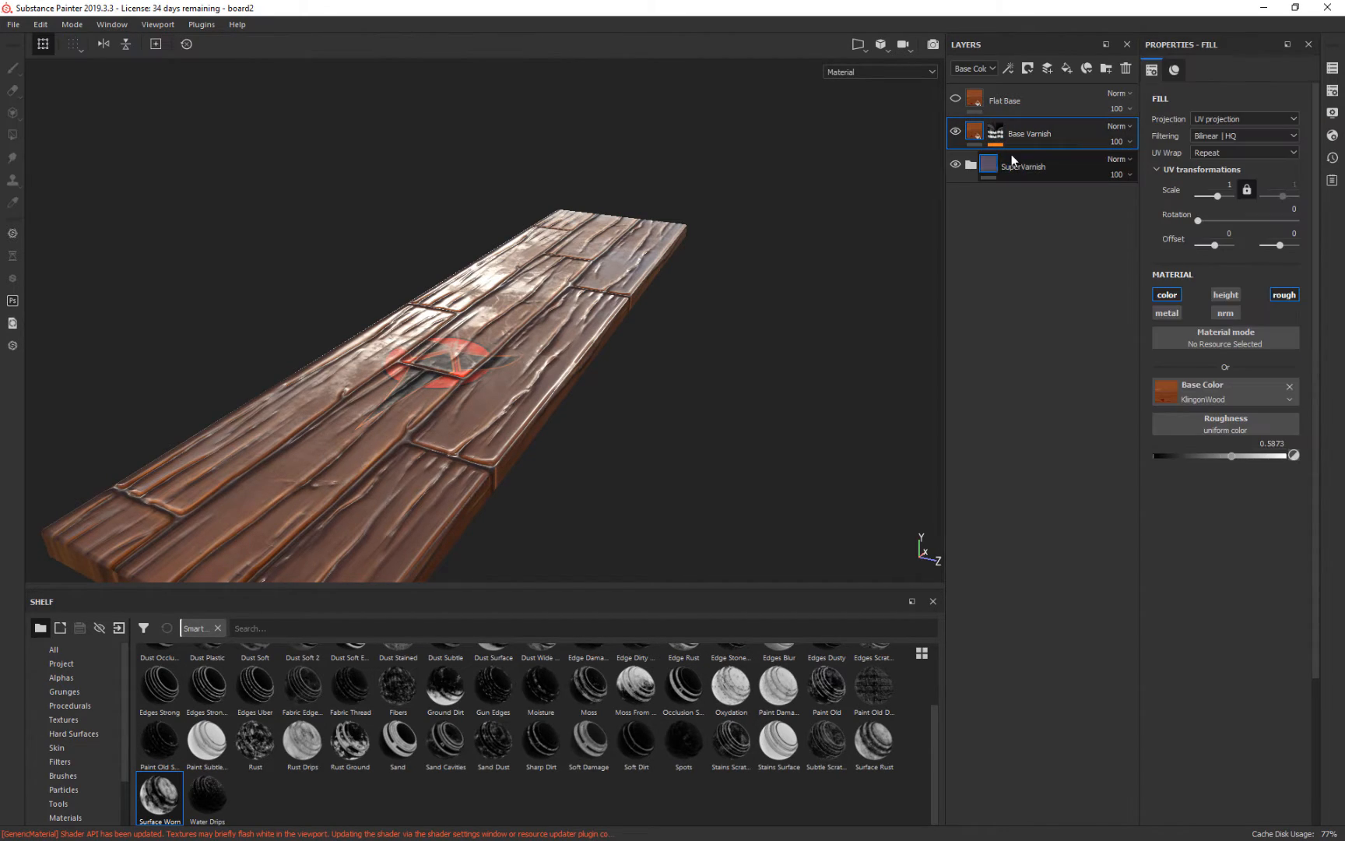
{"action": "left_click", "coordinate": [1026, 148]}
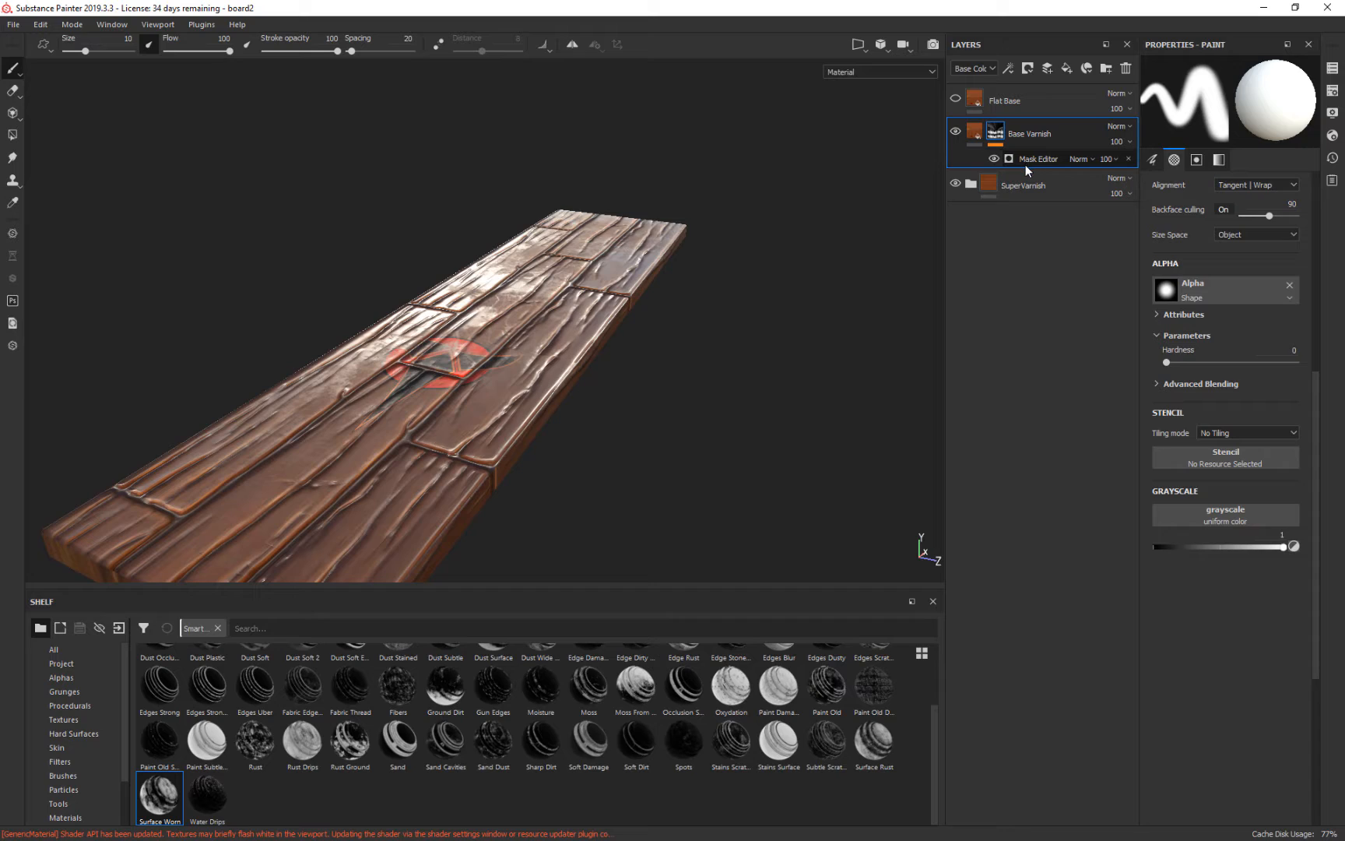
{"action": "left_click", "coordinate": [1027, 161]}
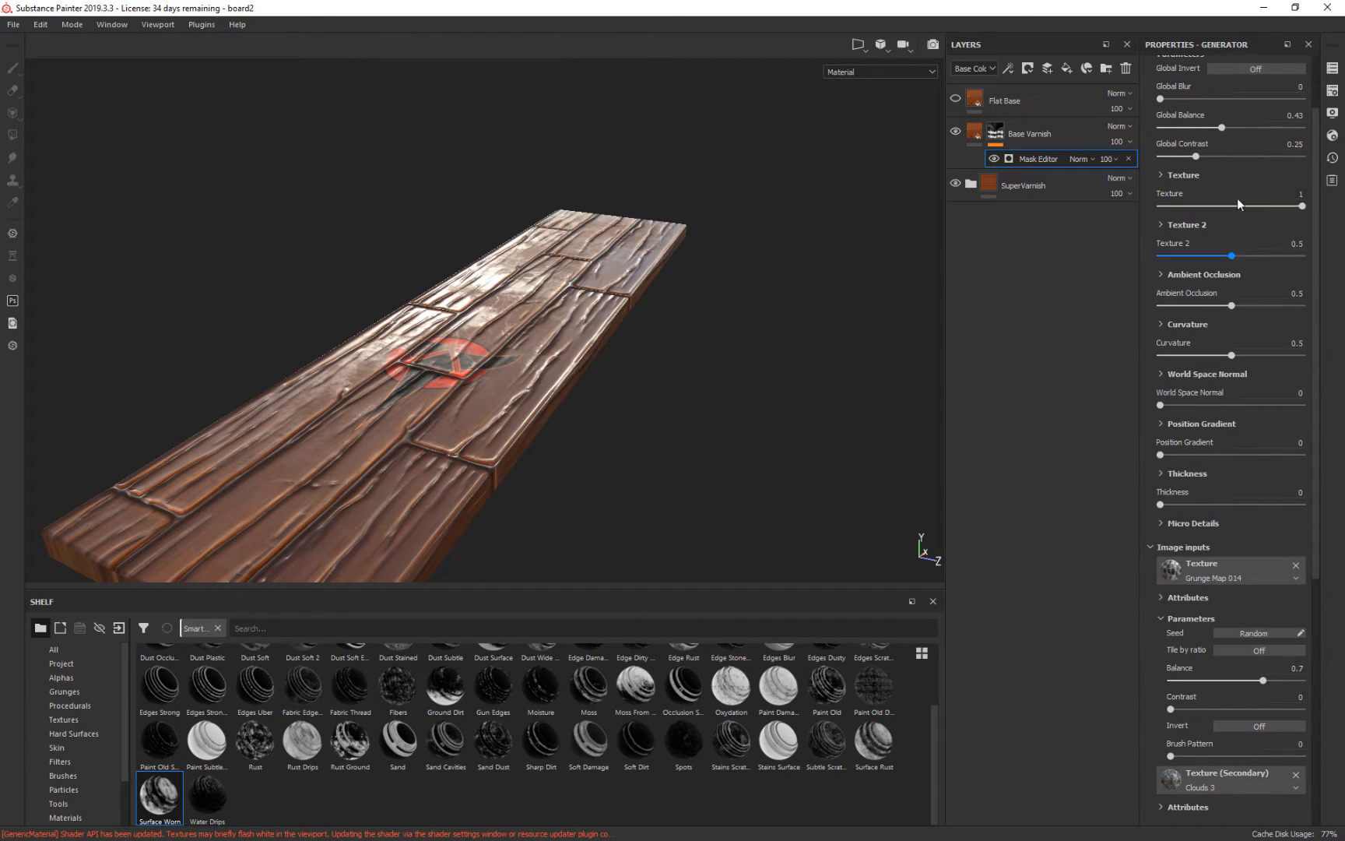
Try Global Invert on the Base Varnish mask generator, inspect the board, and switch the inversion back off
{"action": "left_click_drag", "start_coordinate": [853, 396], "coordinate": [890, 384], "text": "alt"}
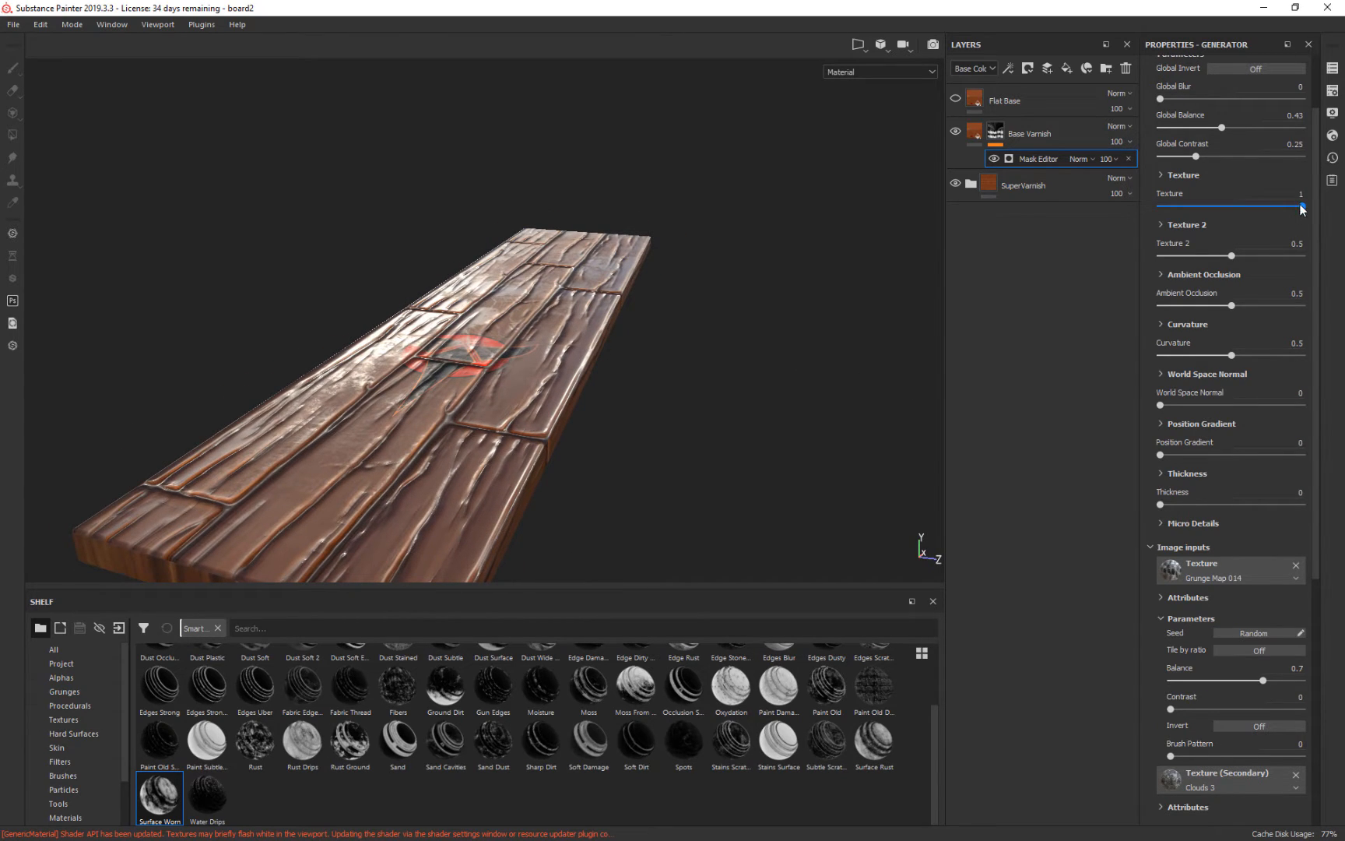
{"action": "mouse_move", "coordinate": [1302, 209]}
{"action": "left_mouse_down"}
{"action": "mouse_move", "coordinate": [1250, 203]}
{"action": "mouse_move", "coordinate": [1301, 207]}
{"action": "left_mouse_up"}
{"action": "left_click", "coordinate": [1260, 69]}
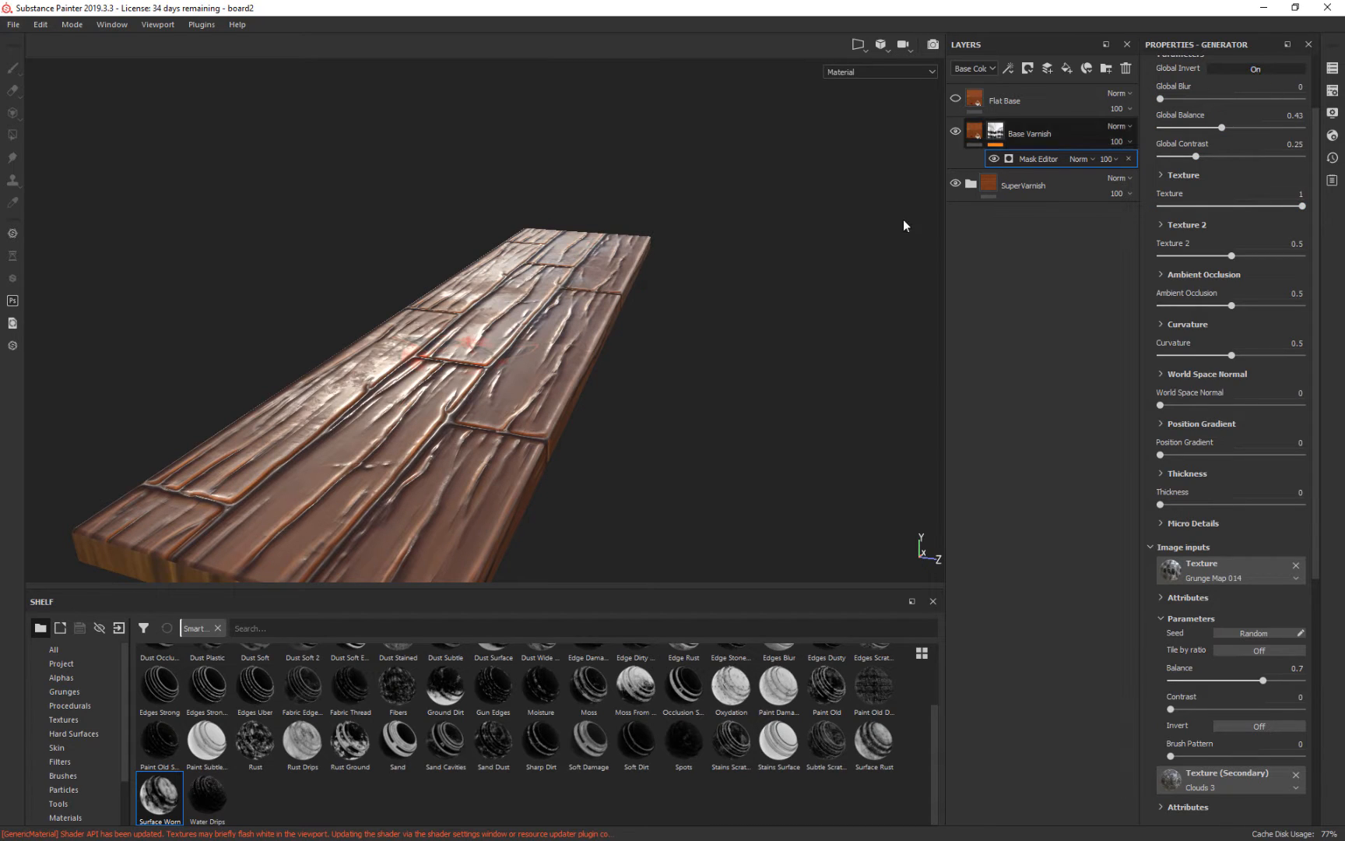
{"action": "left_click_drag", "start_coordinate": [904, 225], "coordinate": [729, 249], "text": "alt"}
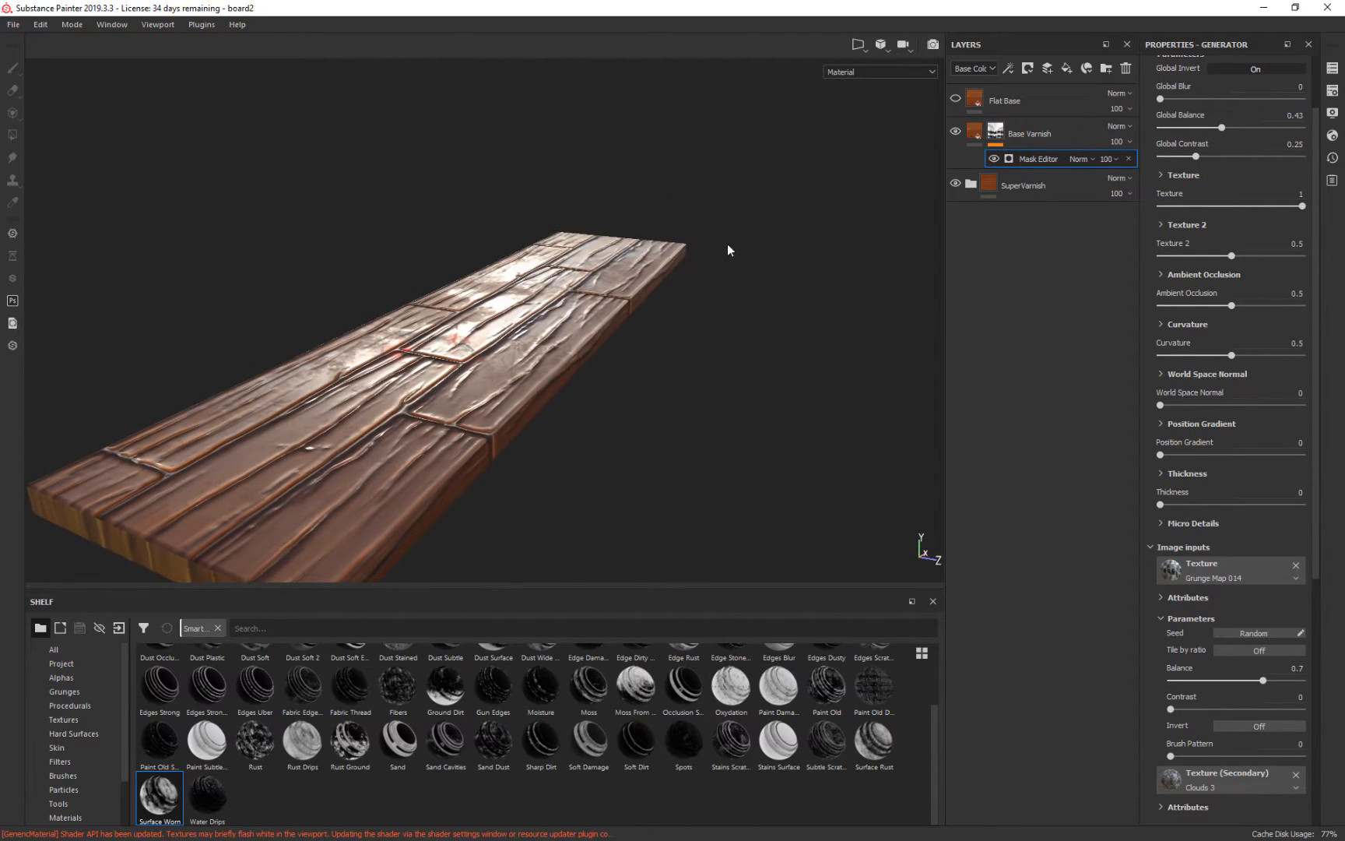
{"action": "left_click", "coordinate": [1252, 67]}
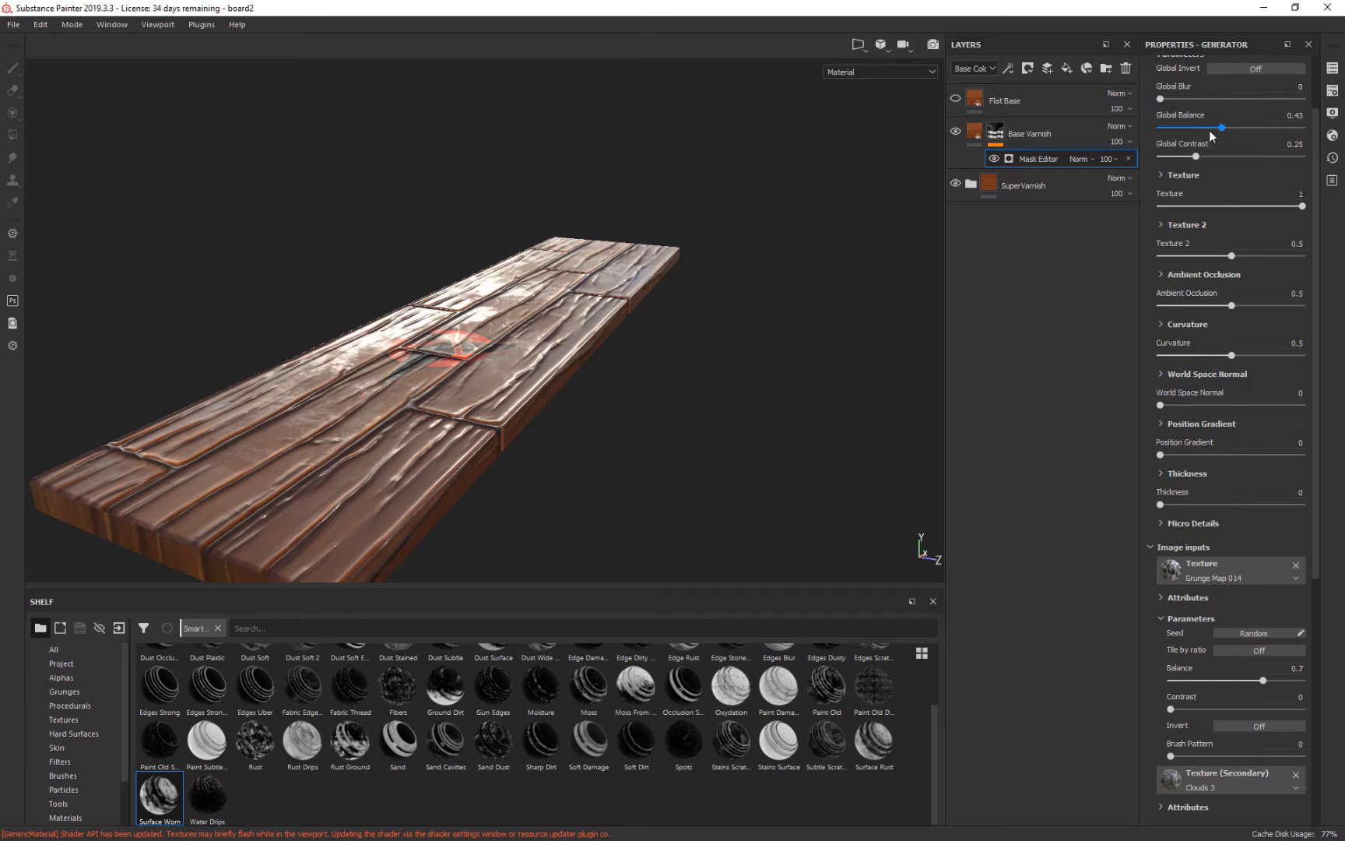
Try a Global Contrast of 0.88 on the Base Varnish mask generator, and return it to 0.25
{"action": "left_click_drag", "start_coordinate": [1207, 156], "coordinate": [1213, 156]}
{"action": "left_click_drag", "start_coordinate": [768, 208], "coordinate": [720, 395], "text": "alt"}
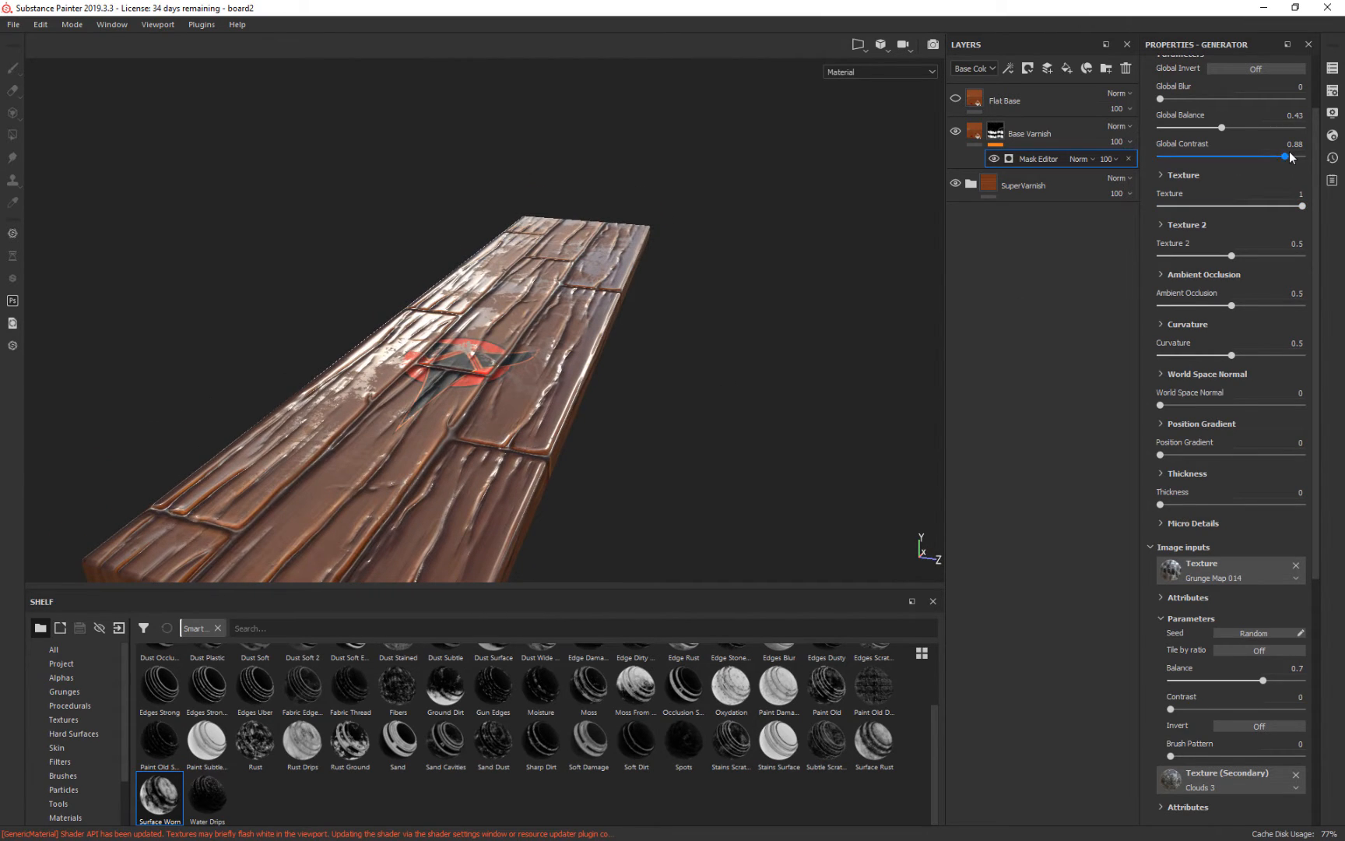
{"action": "left_click_drag", "start_coordinate": [1286, 156], "coordinate": [1196, 158]}
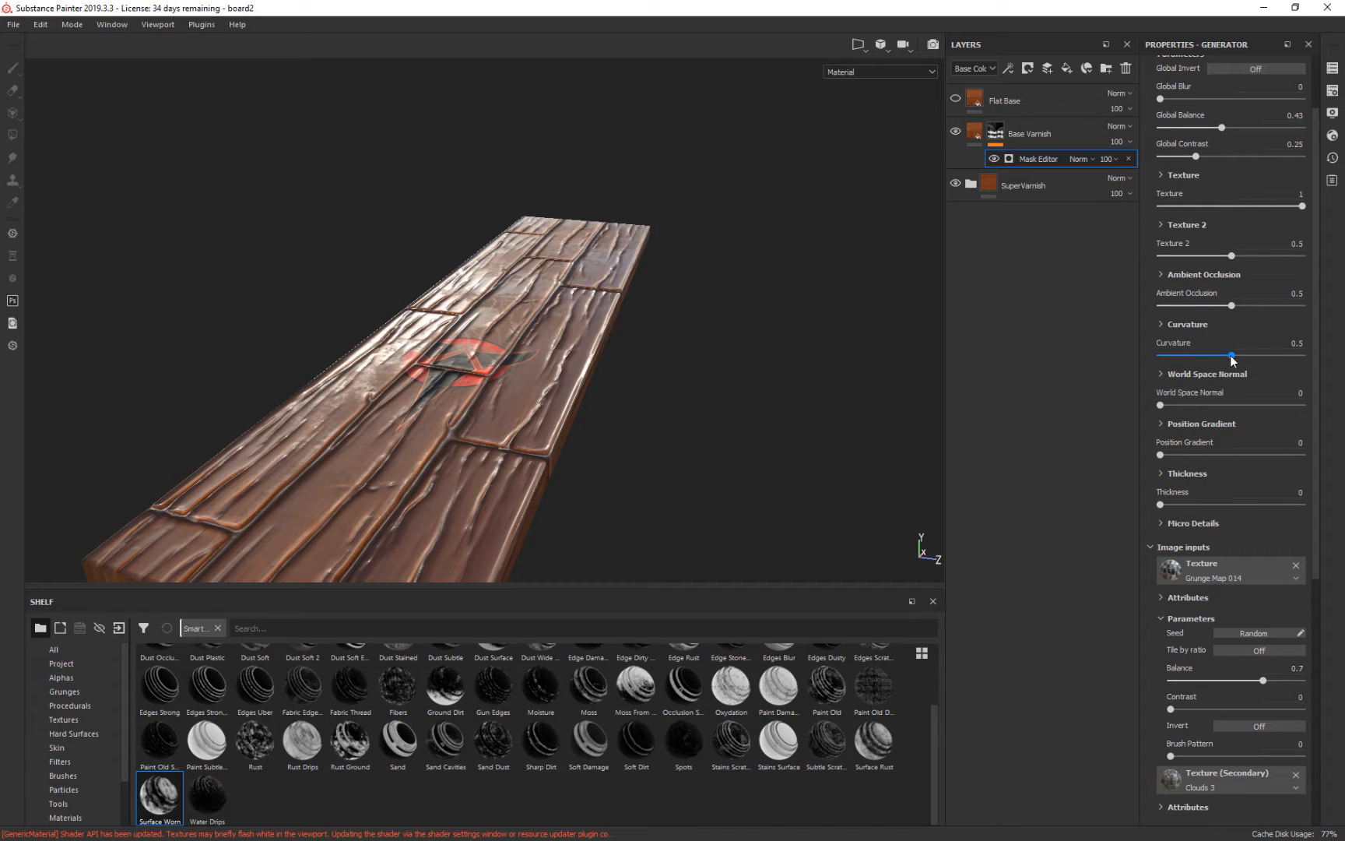
Set Curvature to 0.69, Position Gradient to 0.31 and Thickness to 0.3 on the Base Varnish mask generator
{"action": "mouse_move", "coordinate": [1231, 356]}
{"action": "left_mouse_down"}
{"action": "mouse_move", "coordinate": [1205, 355]}
{"action": "mouse_move", "coordinate": [1258, 355]}
{"action": "left_mouse_up"}
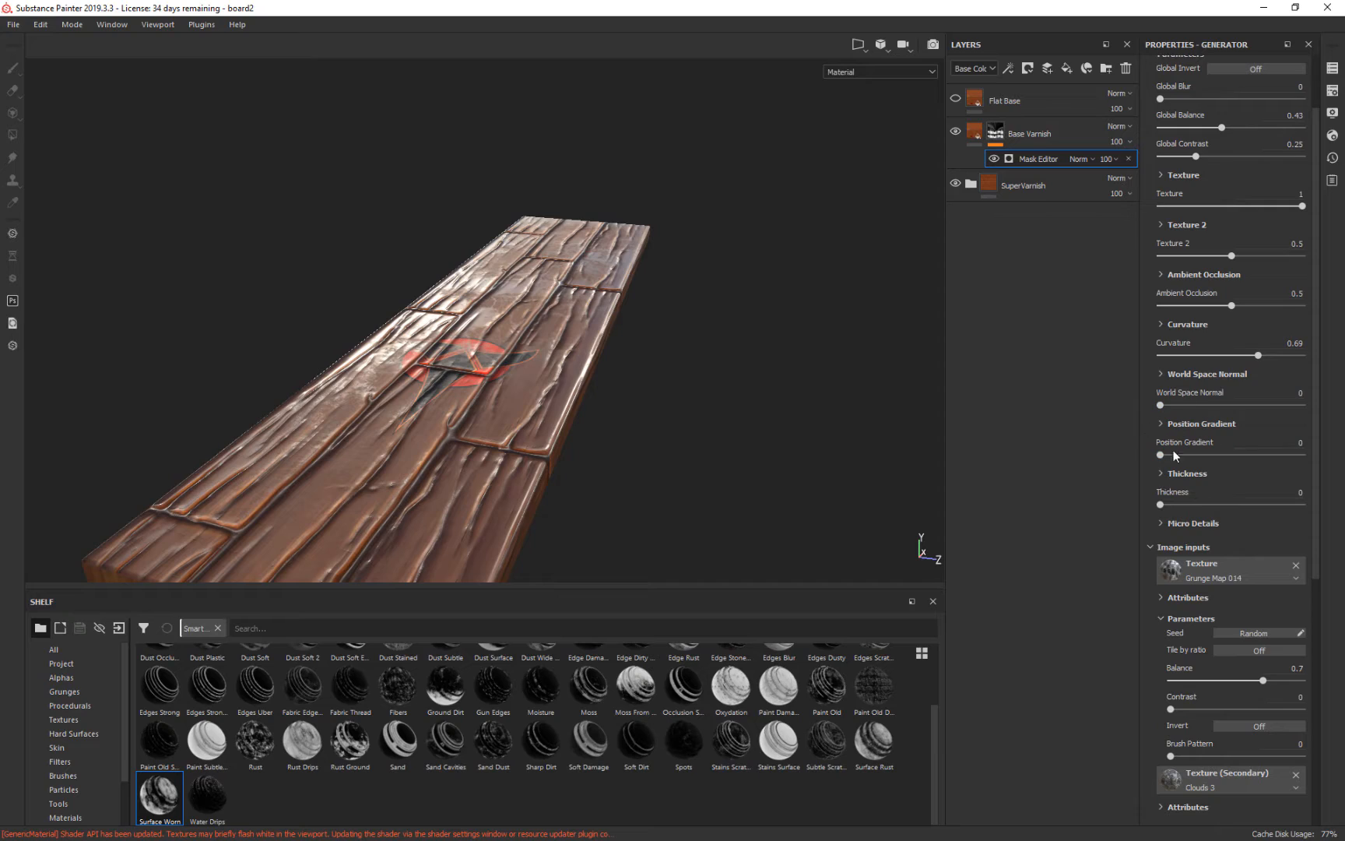
{"action": "left_click_drag", "start_coordinate": [1161, 455], "coordinate": [1204, 458]}
{"action": "left_click_drag", "start_coordinate": [1161, 506], "coordinate": [1202, 506]}
{"action": "left_click_drag", "start_coordinate": [761, 315], "coordinate": [805, 304], "text": "alt"}
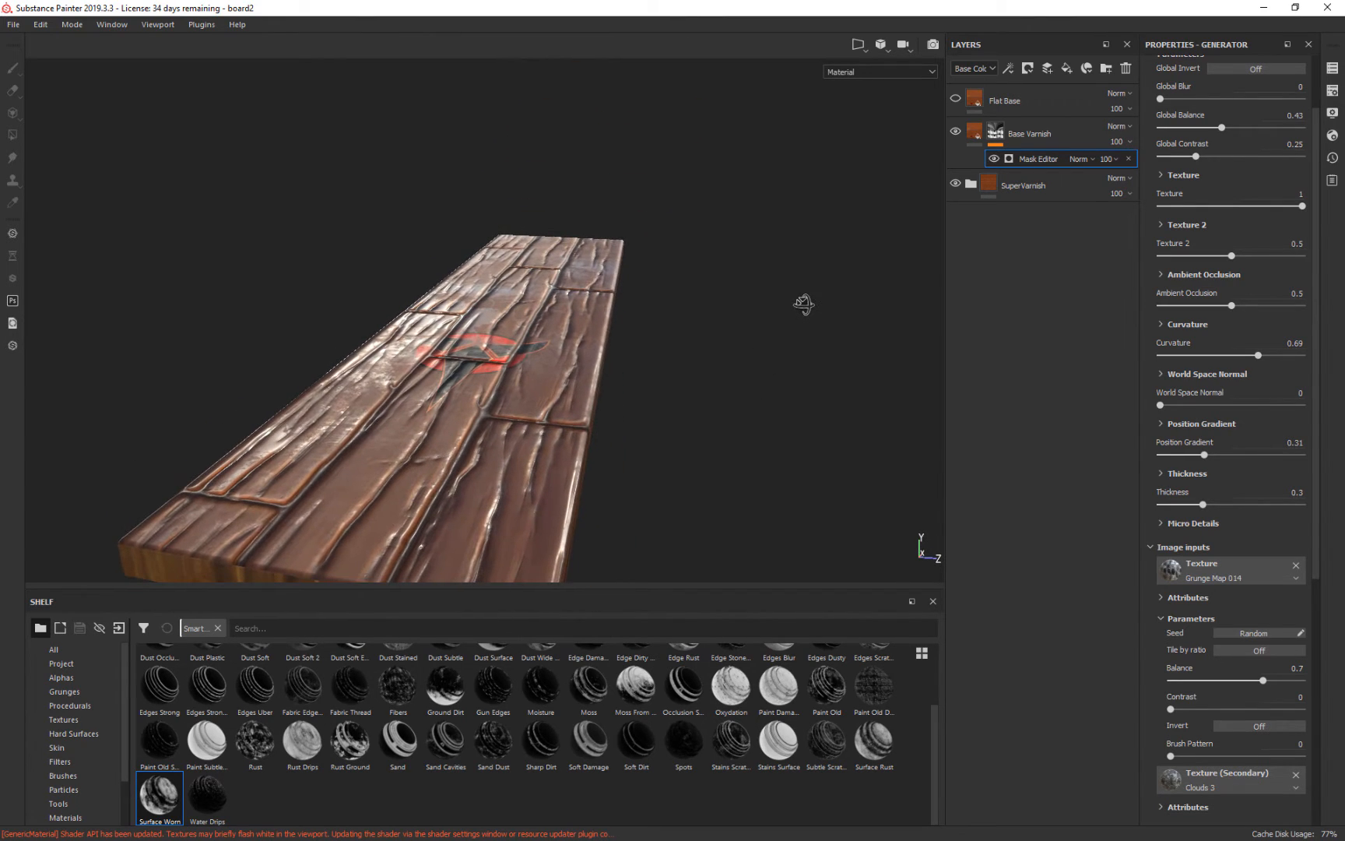
Enable the height channel on the Base Varnish fill and set its uniform height to 0.0265
{"action": "left_click", "coordinate": [1056, 136]}
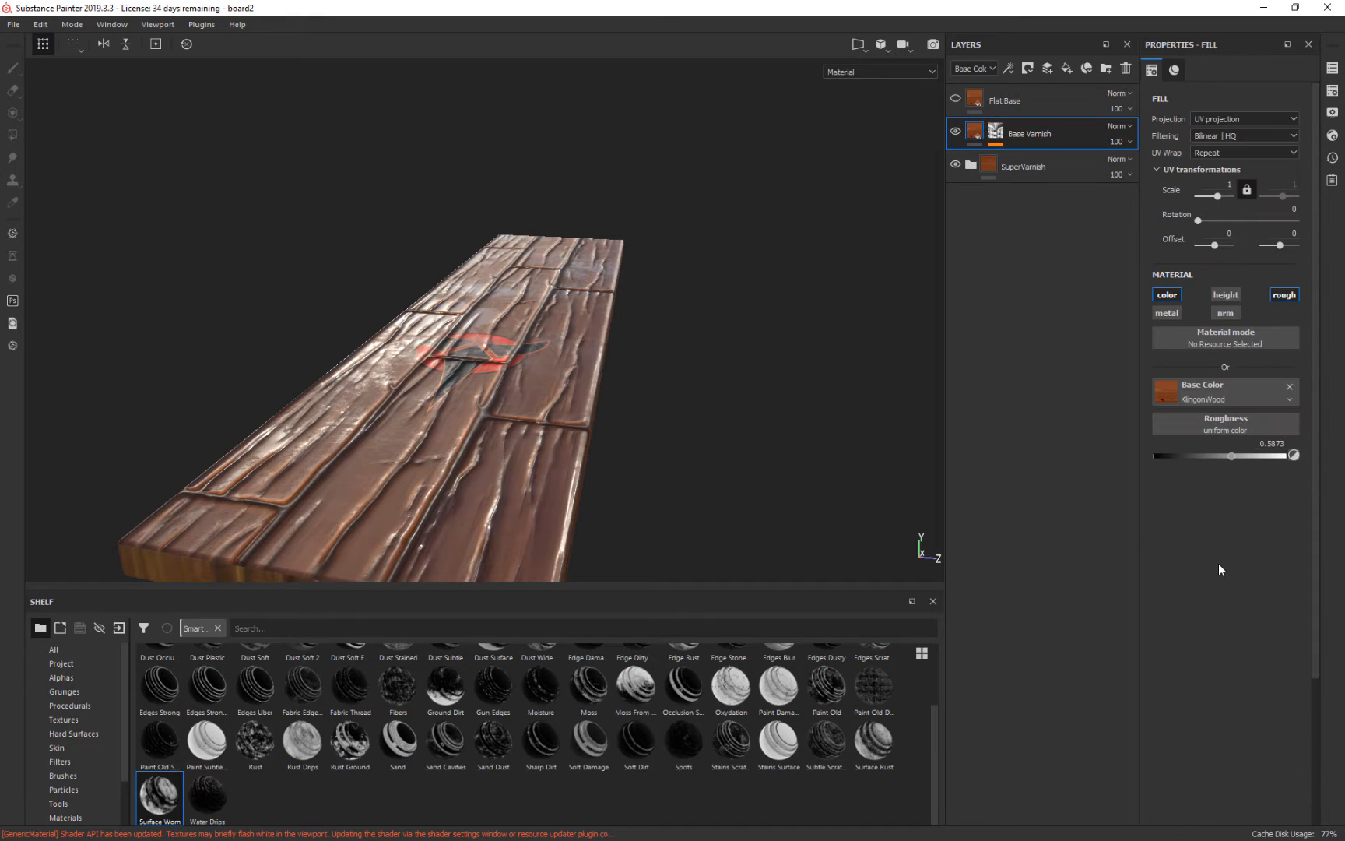
{"action": "left_click", "coordinate": [1227, 295]}
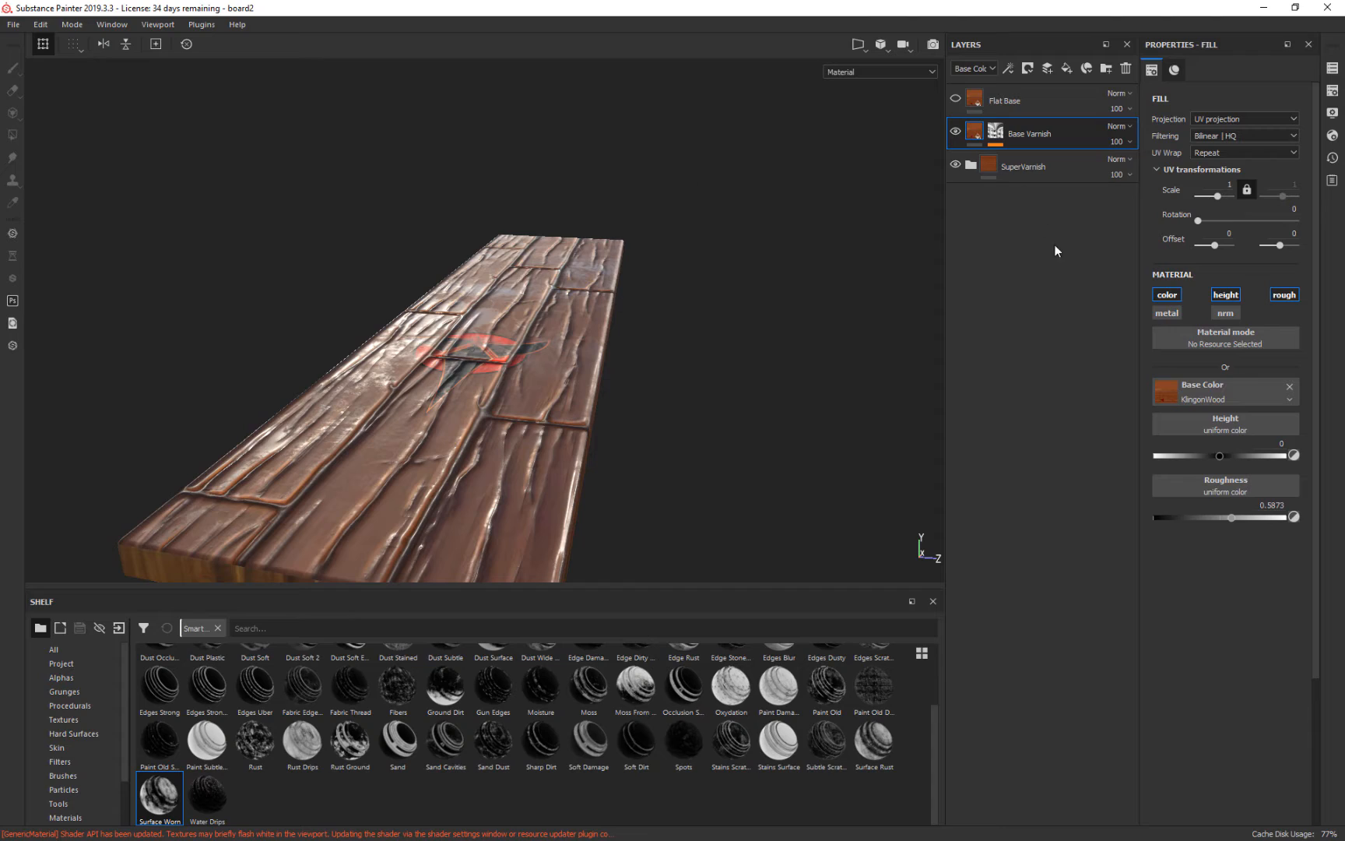
{"action": "left_click", "coordinate": [1226, 456]}
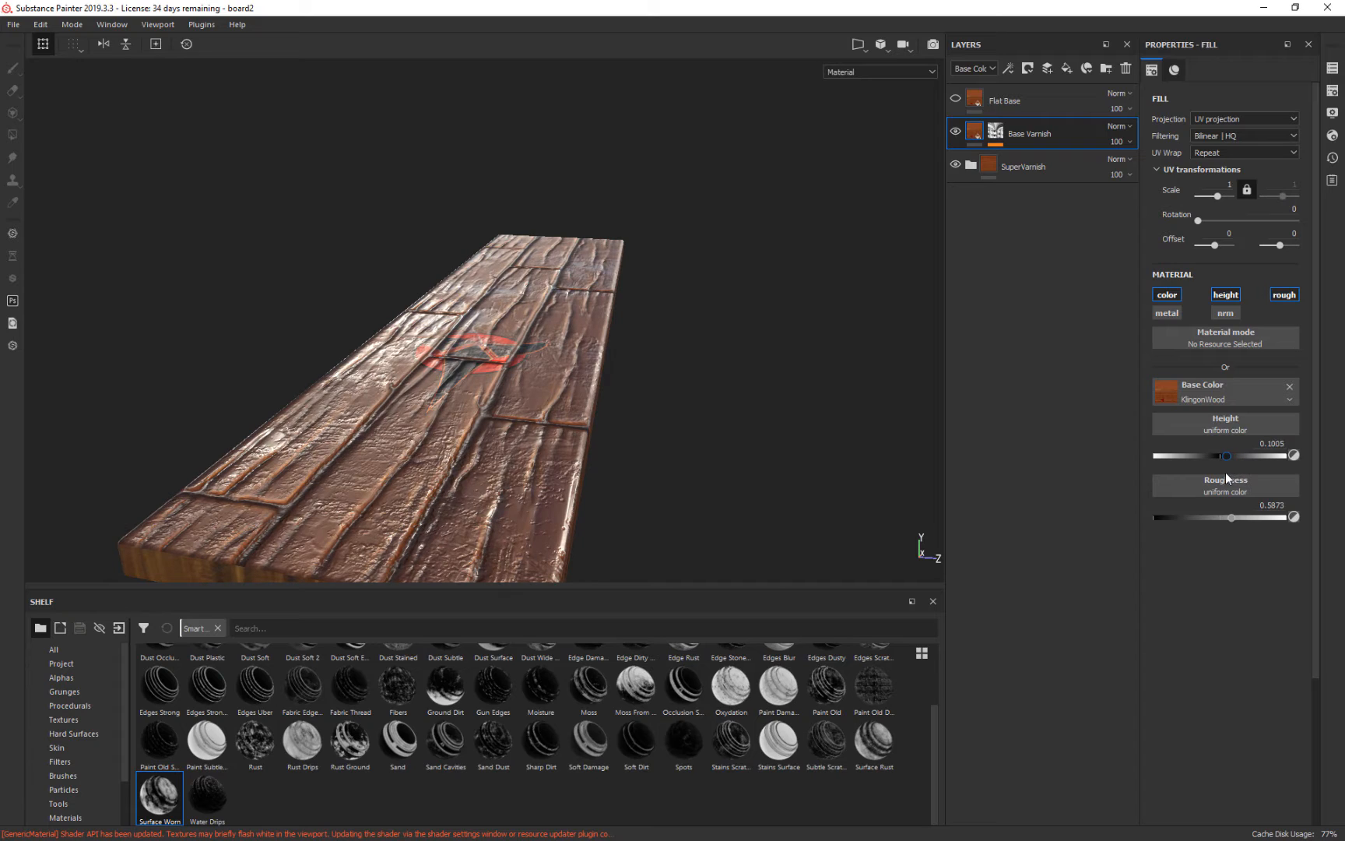
{"action": "left_click_drag", "start_coordinate": [1227, 478], "coordinate": [1217, 486]}
{"action": "left_click_drag", "start_coordinate": [1212, 488], "coordinate": [1221, 493]}
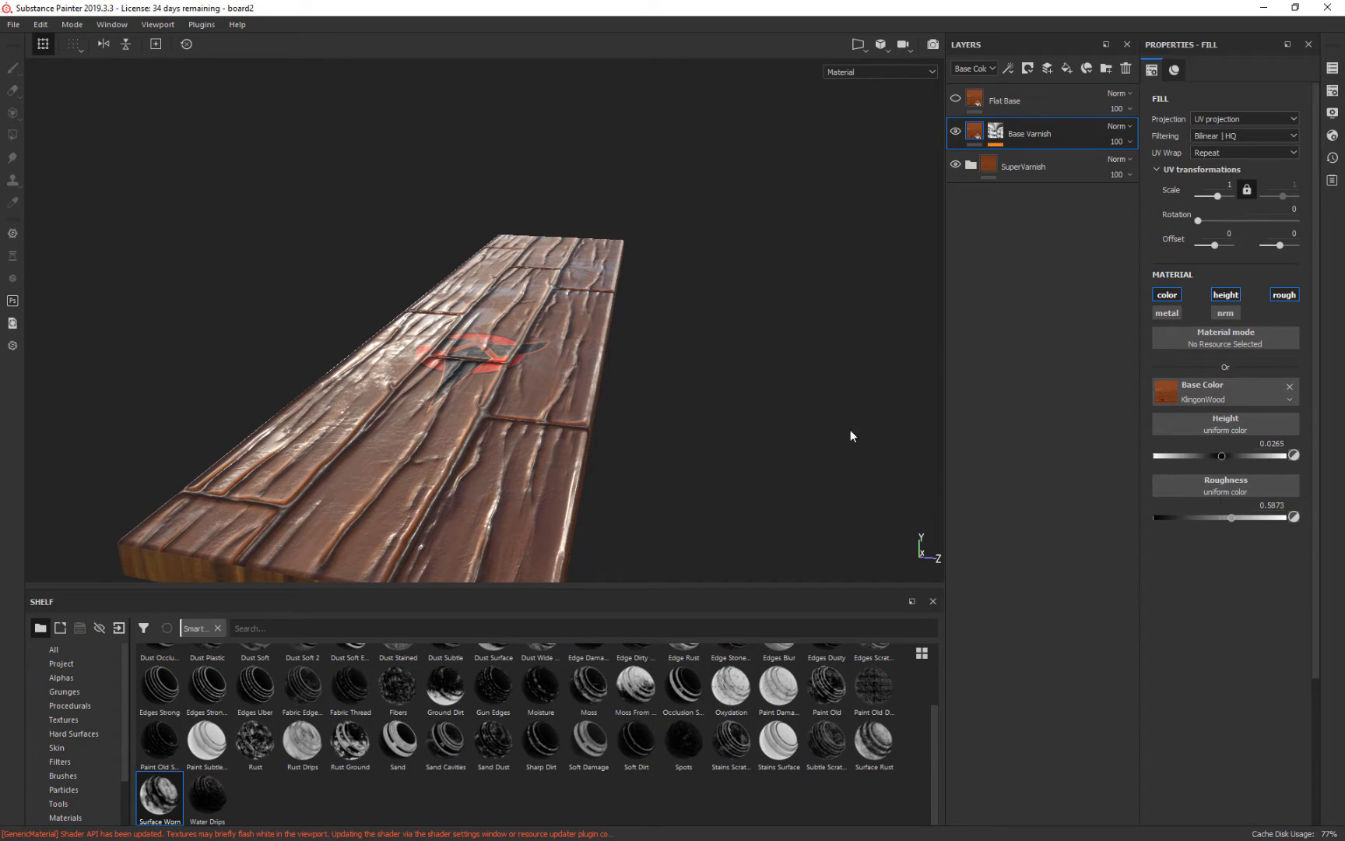
{"action": "left_click_drag", "start_coordinate": [850, 435], "coordinate": [760, 426], "text": "alt"}
{"action": "mouse_move", "coordinate": [811, 349]}
{"action": "right_mouse_down", "text": "shift"}
{"action": "mouse_move", "coordinate": [736, 344]}
{"action": "mouse_move", "coordinate": [798, 345]}
{"action": "right_mouse_up", "text": "shift"}
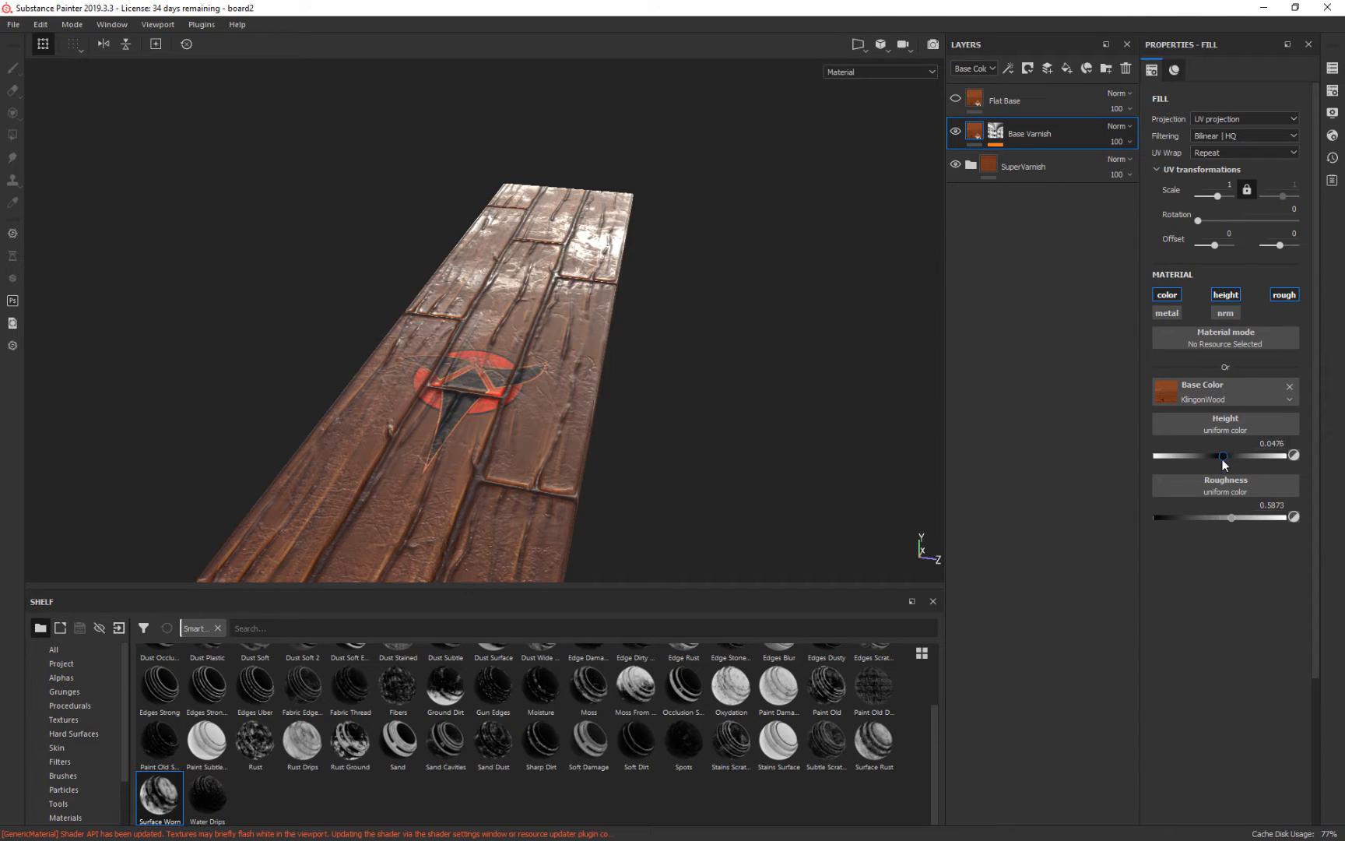
{"action": "left_click_drag", "start_coordinate": [806, 362], "coordinate": [839, 391], "text": "alt"}
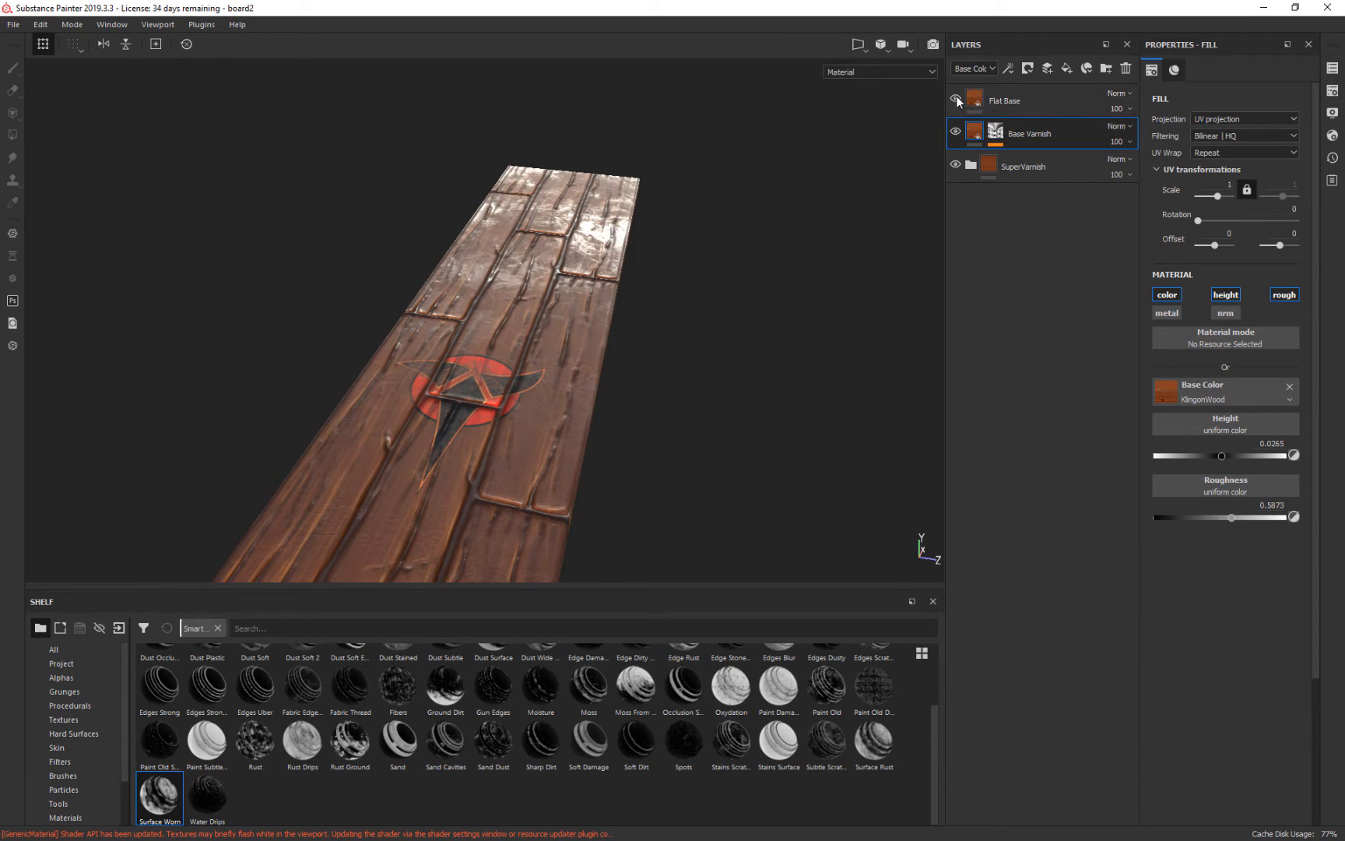
Make the Flat Base layer visible and apply the Oxydation smart mask to it
{"action": "mouse_move", "coordinate": [767, 320]}
{"action": "left_mouse_down", "text": "alt"}
{"action": "mouse_move", "coordinate": [747, 321]}
{"action": "mouse_move", "coordinate": [757, 351]}
{"action": "mouse_move", "coordinate": [757, 327]}
{"action": "mouse_move", "coordinate": [757, 339]}
{"action": "left_mouse_up", "text": "alt"}
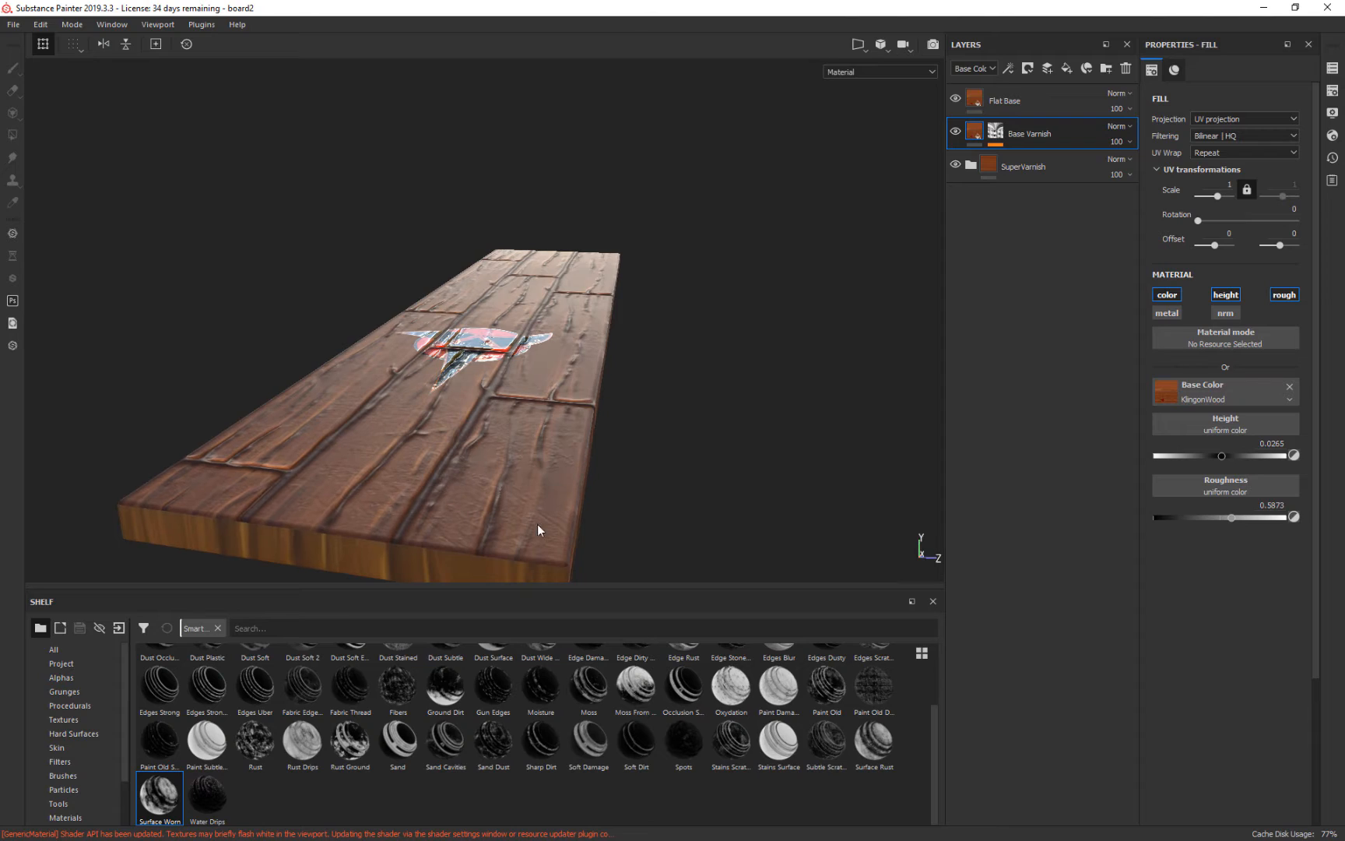
{"action": "left_click_drag", "start_coordinate": [815, 263], "coordinate": [848, 221], "text": "alt"}
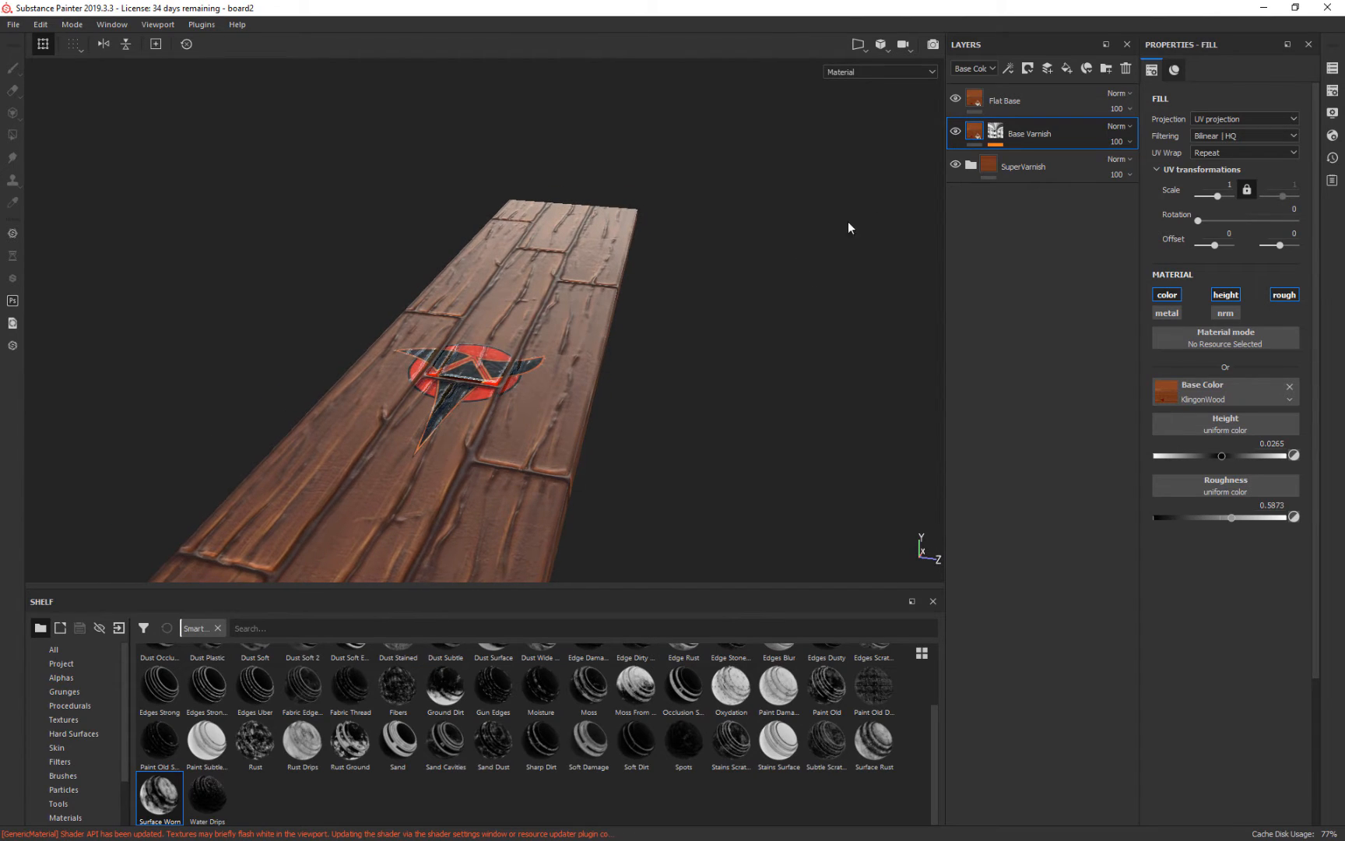
{"action": "left_click", "coordinate": [1030, 95]}
{"action": "mouse_move", "coordinate": [731, 685]}
{"action": "left_mouse_down"}
{"action": "mouse_move", "coordinate": [1022, 225]}
{"action": "mouse_move", "coordinate": [1019, 100]}
{"action": "left_mouse_up"}
{"action": "left_click_drag", "start_coordinate": [687, 388], "coordinate": [763, 312], "text": "alt"}
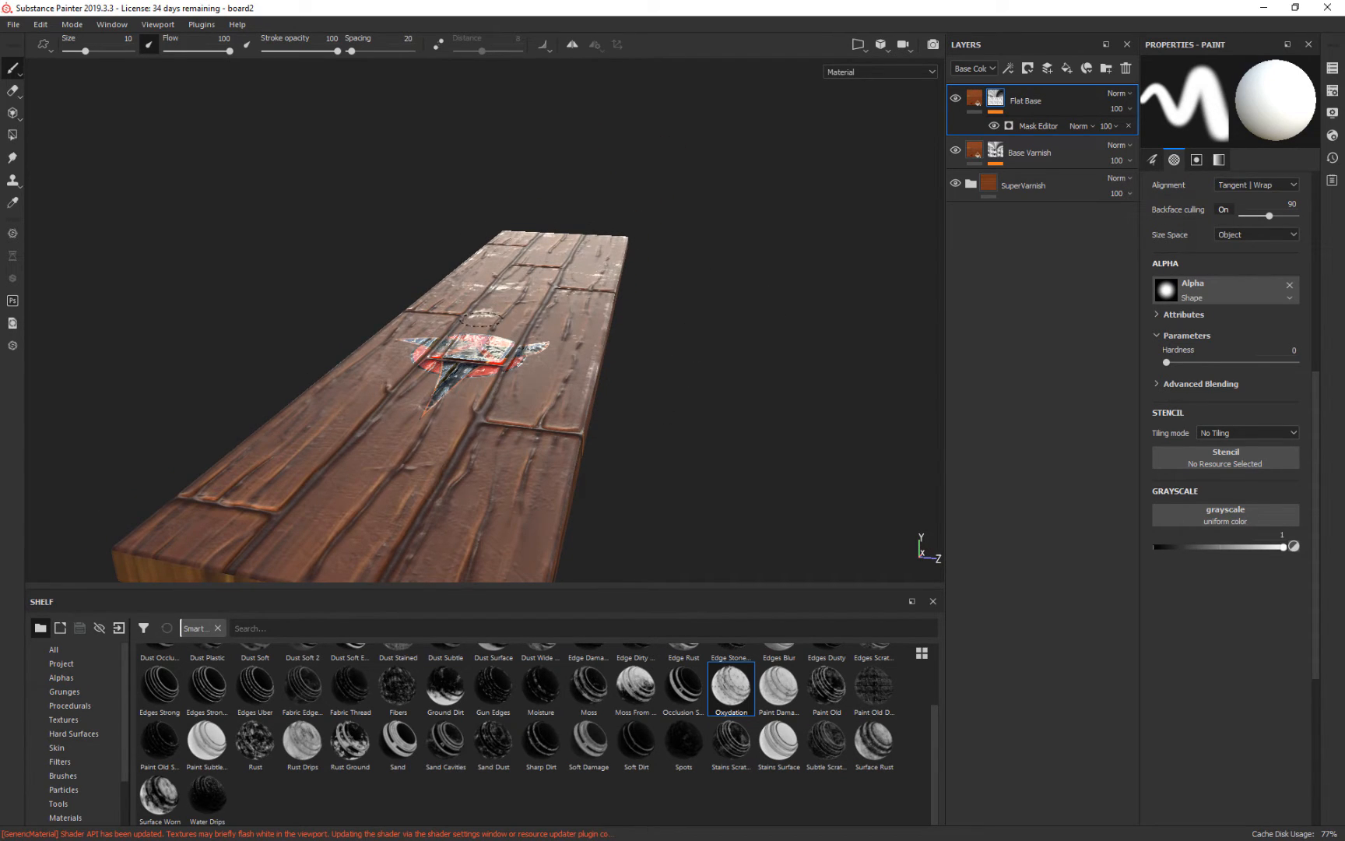
Hide the Base Varnish layer to compare the board's reflections, and show it again
{"action": "left_click", "coordinate": [956, 151]}
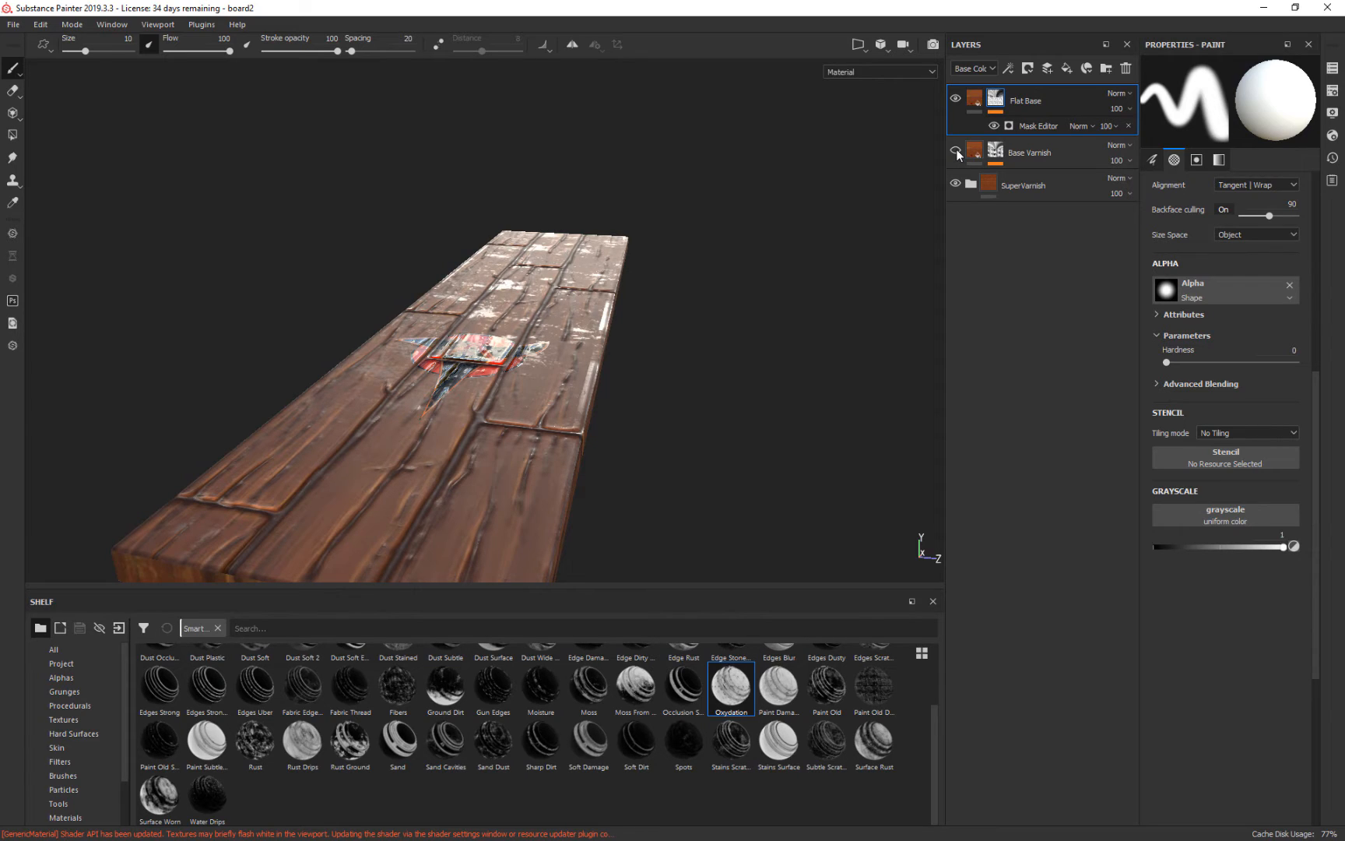
{"action": "left_click", "coordinate": [957, 153]}
{"action": "left_click_drag", "start_coordinate": [711, 365], "coordinate": [766, 342], "text": "alt"}
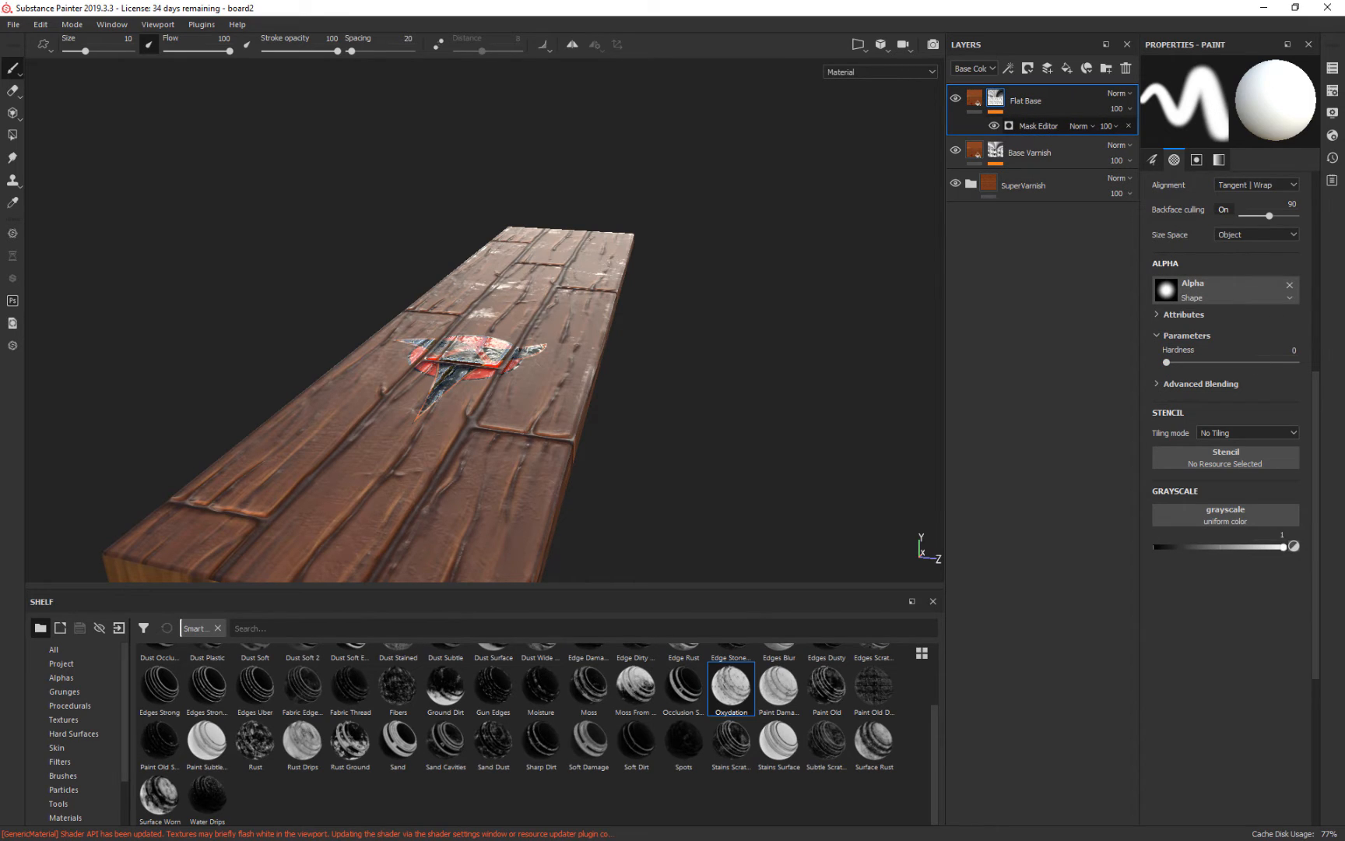
Open the Mask Editor generator on the Flat Base mask, try a Texture amount of 0.65, and return it to 1
{"action": "left_click", "coordinate": [1039, 126]}
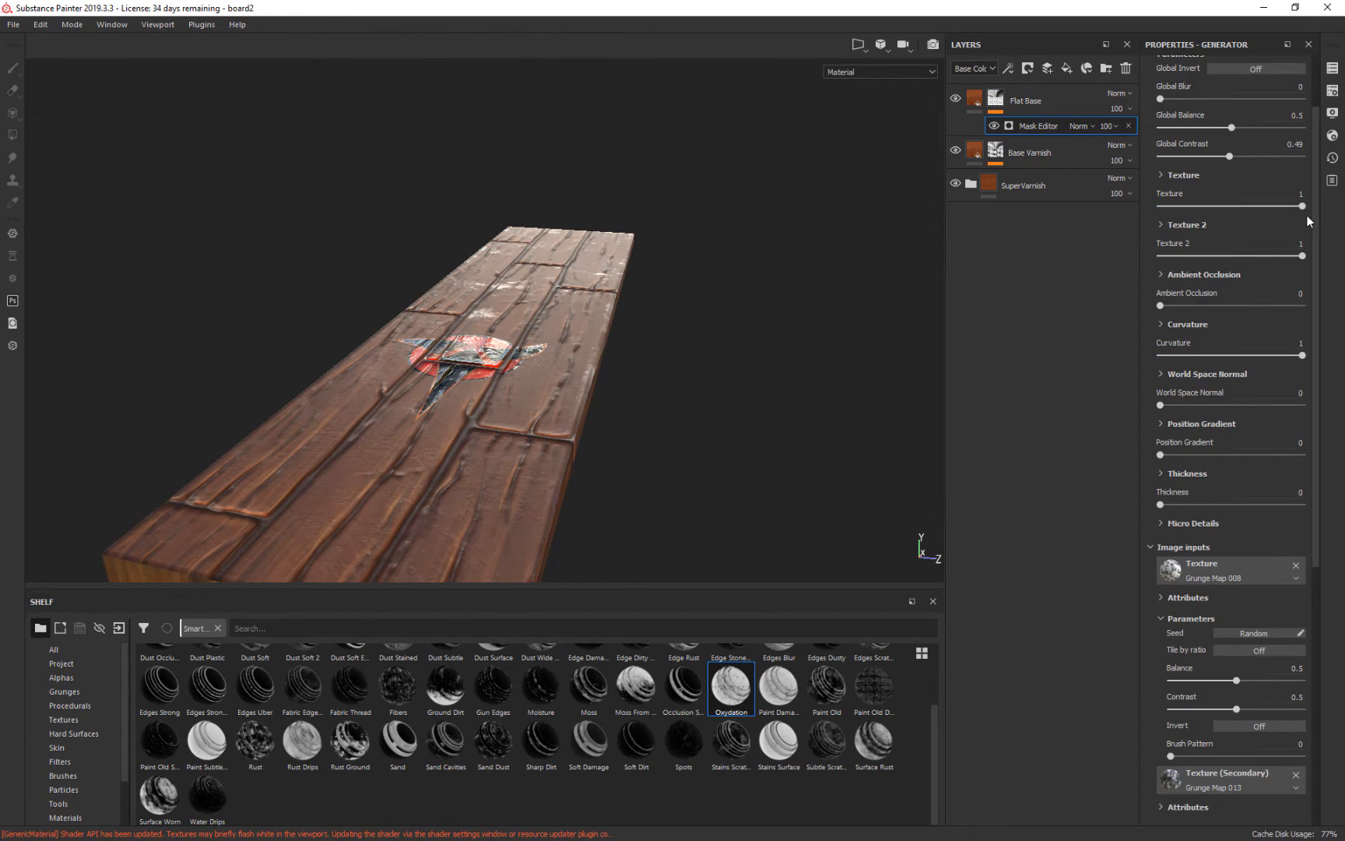
{"action": "left_click_drag", "start_coordinate": [1281, 212], "coordinate": [1244, 209]}
{"action": "mouse_move", "coordinate": [1302, 255]}
{"action": "left_mouse_down"}
{"action": "mouse_move", "coordinate": [1232, 261]}
{"action": "mouse_move", "coordinate": [1308, 257]}
{"action": "left_mouse_up"}
{"action": "left_click_drag", "start_coordinate": [1231, 206], "coordinate": [1252, 206]}
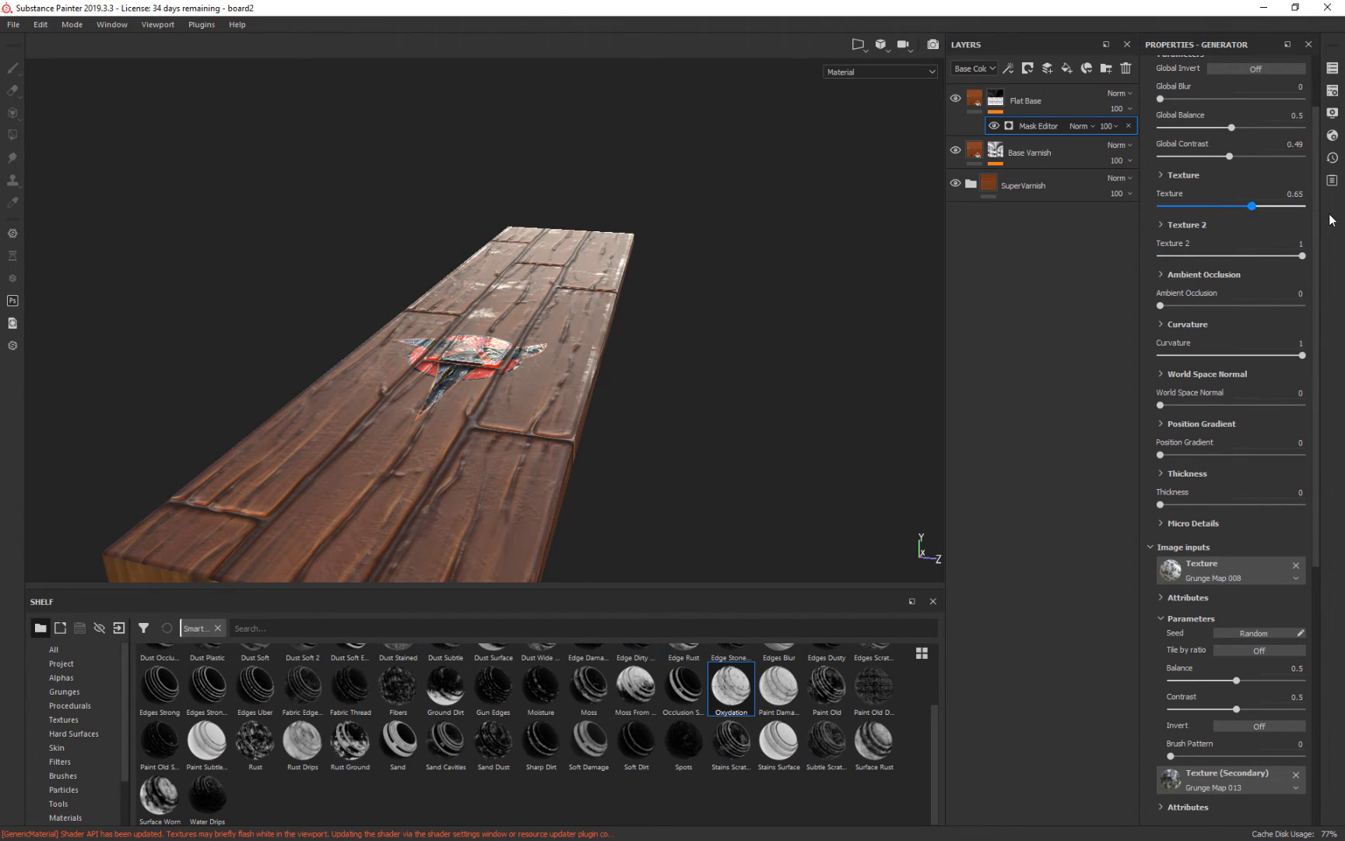
{"action": "left_click_drag", "start_coordinate": [1331, 220], "coordinate": [1324, 218]}
Set Global Balance to 0.31 and Global Contrast to 0.67 on the Flat Base mask generator, checking the board
{"action": "left_click_drag", "start_coordinate": [1233, 131], "coordinate": [1162, 137]}
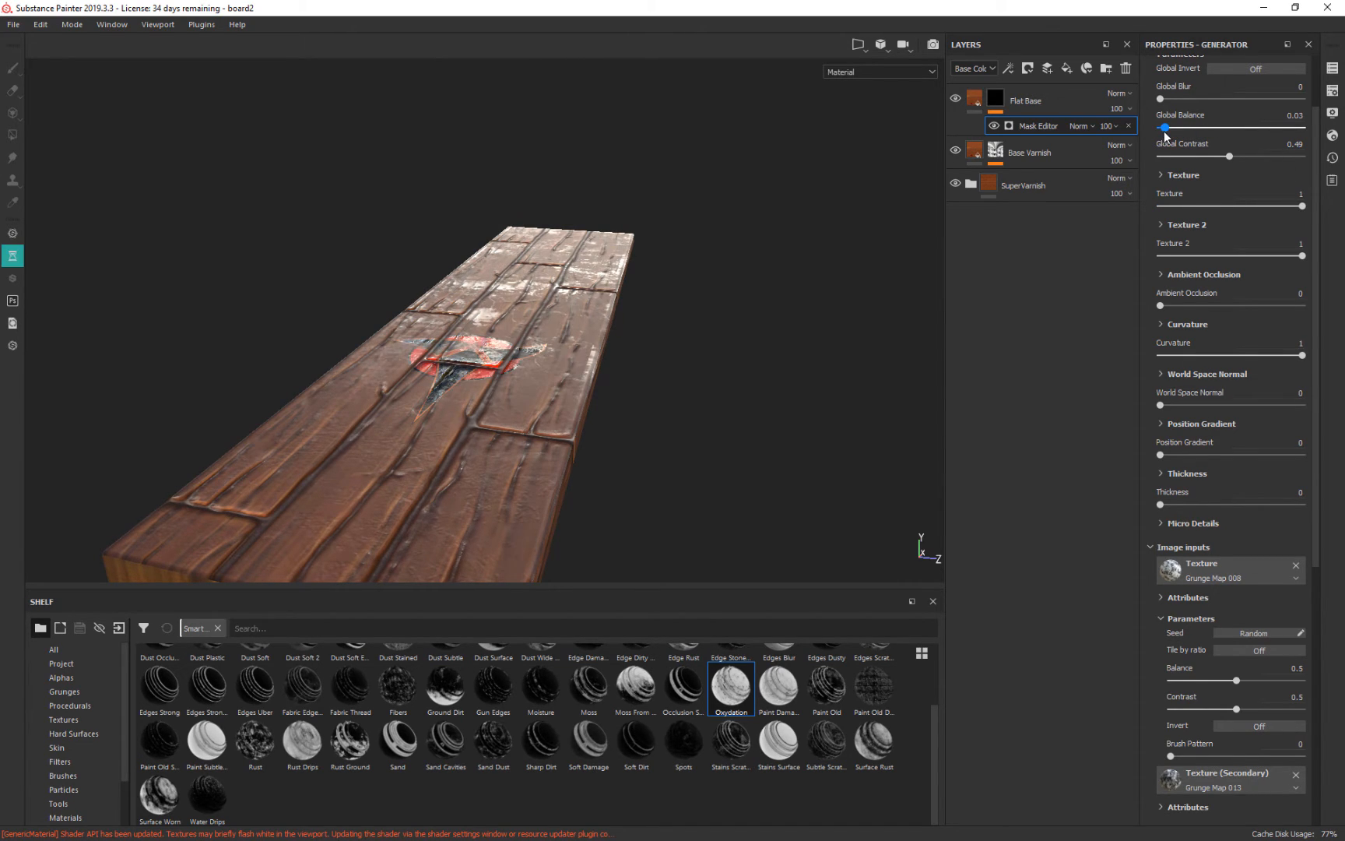
{"action": "left_click_drag", "start_coordinate": [872, 273], "coordinate": [949, 115], "text": "alt"}
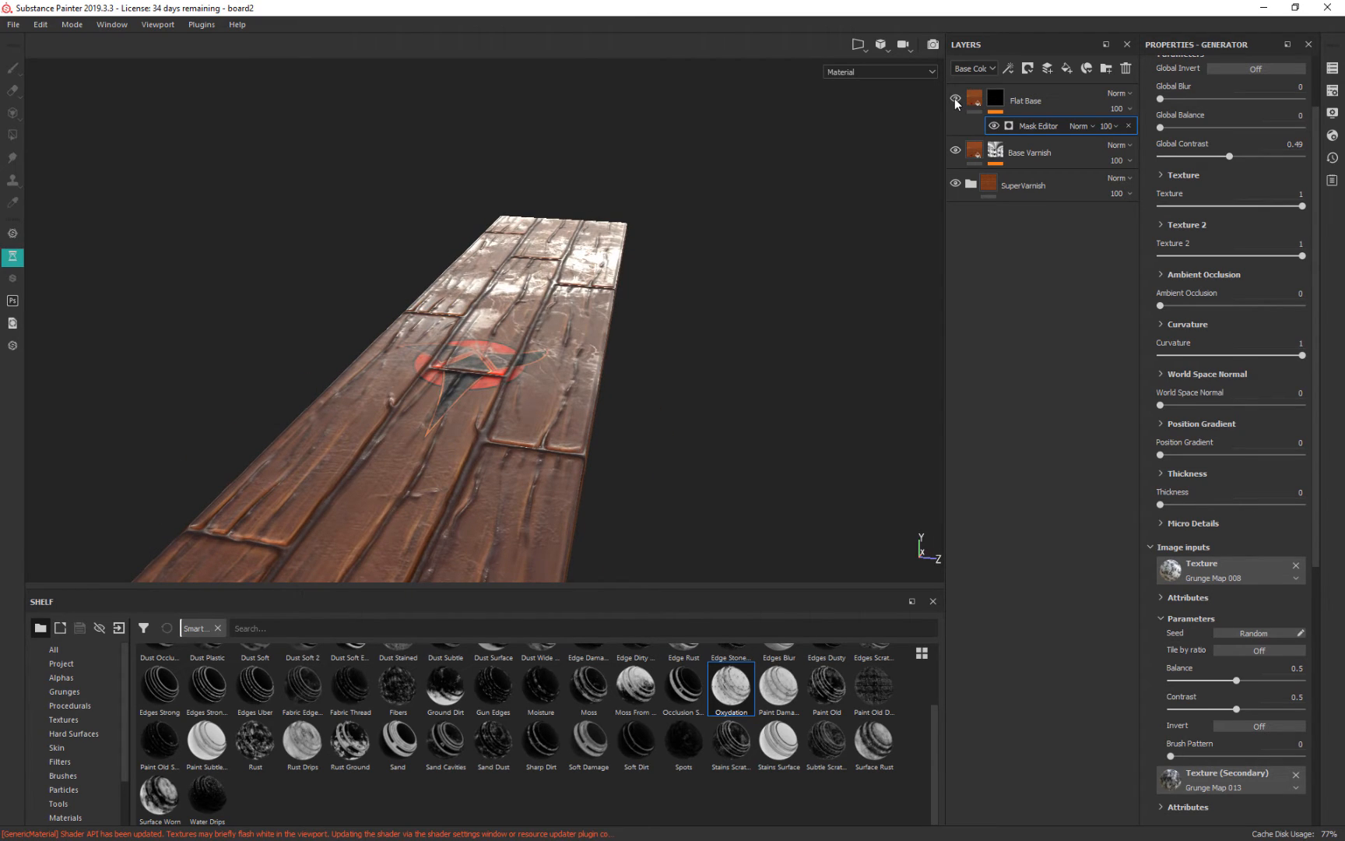
{"action": "left_click_drag", "start_coordinate": [1160, 128], "coordinate": [1191, 152]}
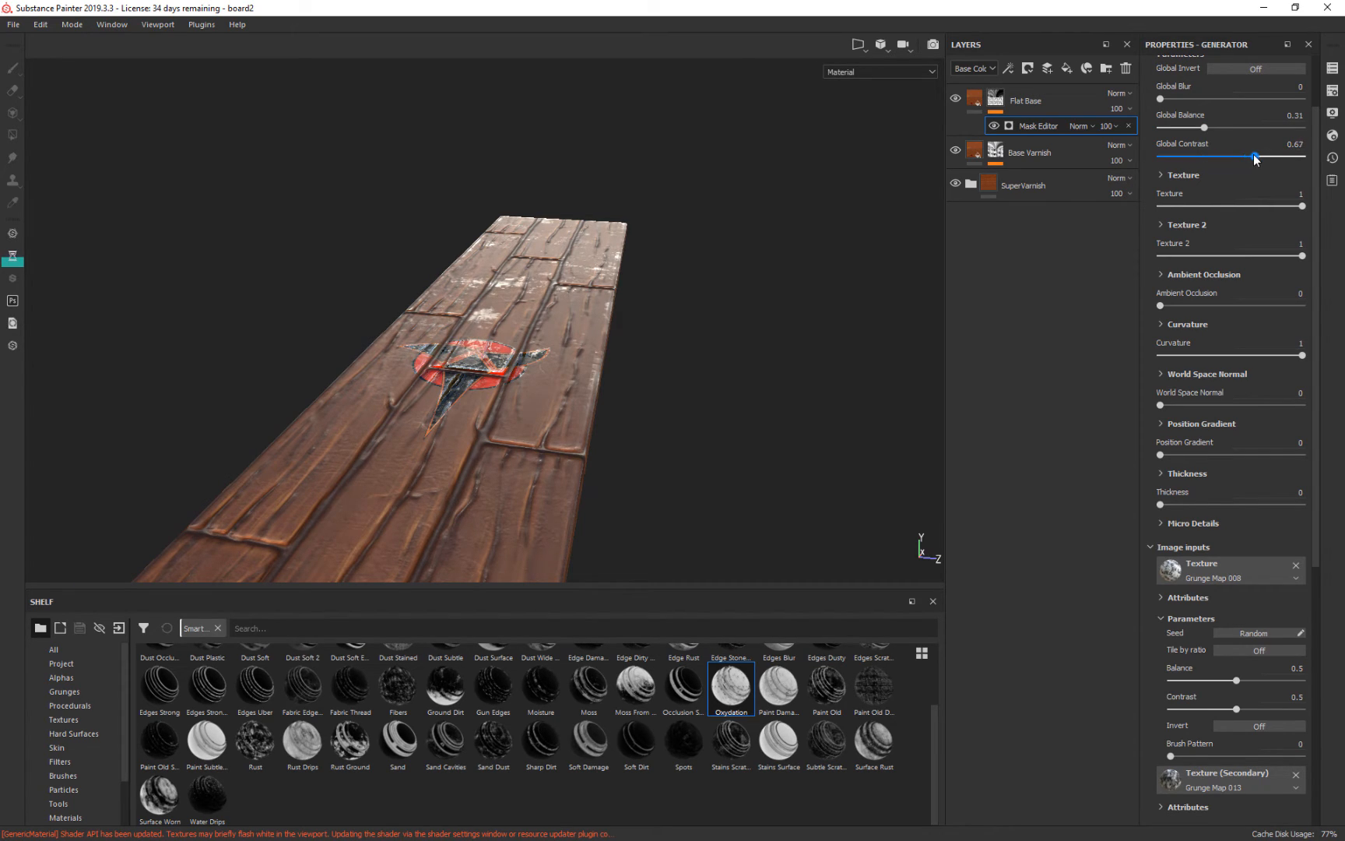
{"action": "mouse_move", "coordinate": [838, 278]}
{"action": "left_mouse_down", "text": "alt"}
{"action": "mouse_move", "coordinate": [724, 261]}
{"action": "mouse_move", "coordinate": [808, 285]}
{"action": "mouse_move", "coordinate": [826, 268]}
{"action": "left_mouse_up", "text": "alt"}
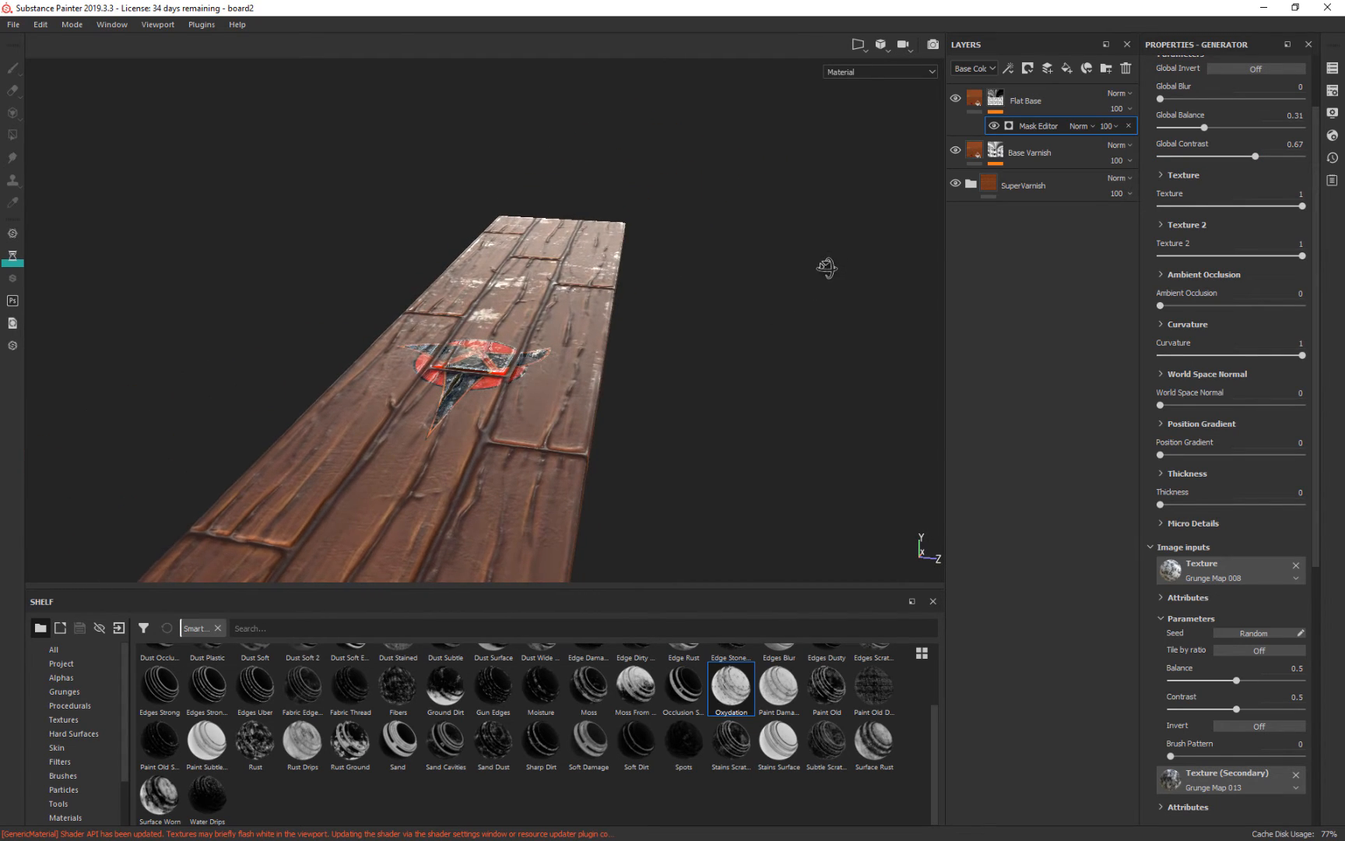
{"action": "right_click_drag", "start_coordinate": [852, 348], "coordinate": [828, 170], "text": "alt"}
{"action": "left_click_drag", "start_coordinate": [828, 170], "coordinate": [746, 274], "text": "alt"}
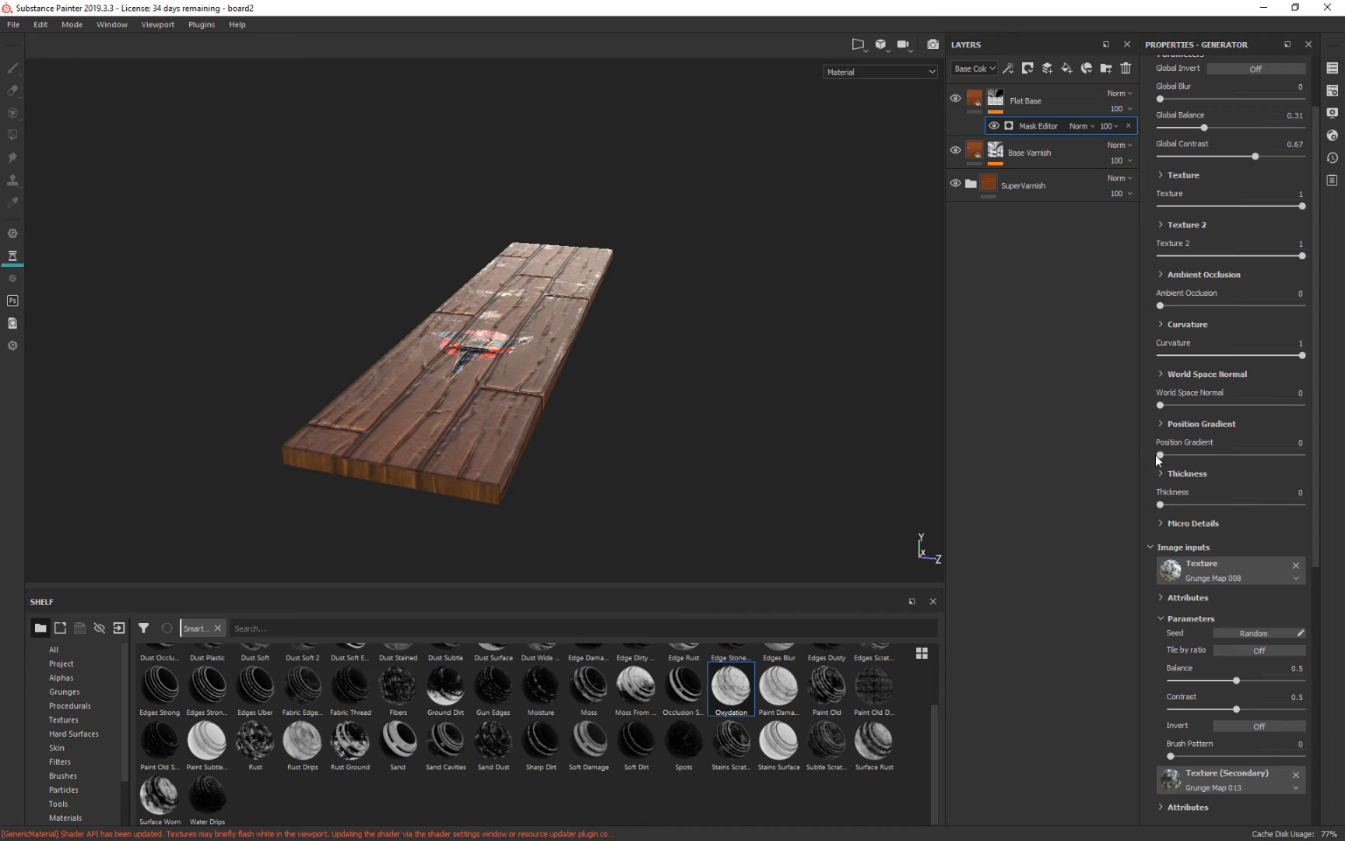
Set Position Gradient to 0.61 and switch on Global Invert for the Flat Base mask, comparing the board without that layer
{"action": "left_click_drag", "start_coordinate": [1160, 456], "coordinate": [1184, 456]}
{"action": "left_click", "coordinate": [1256, 69]}
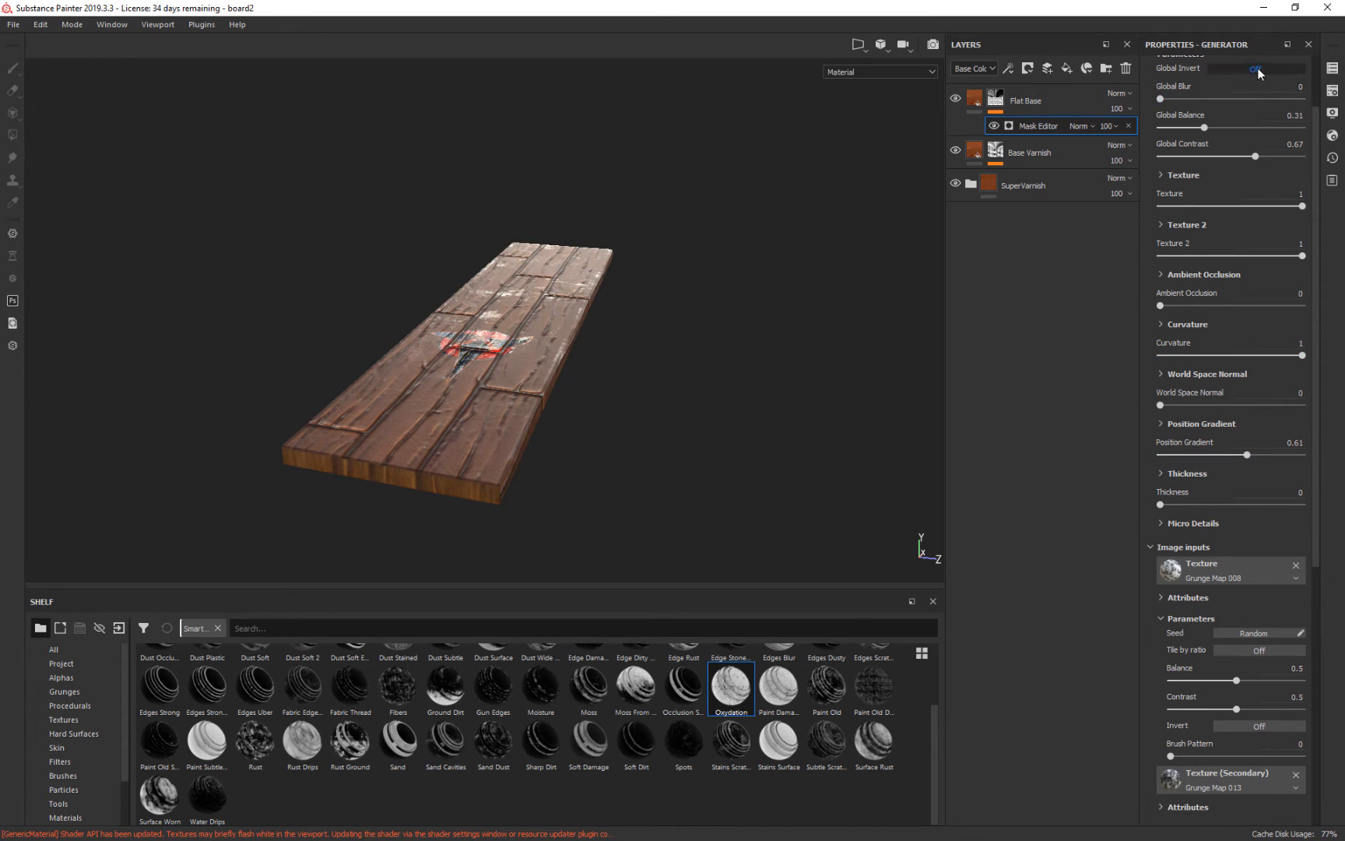
{"action": "left_click_drag", "start_coordinate": [804, 271], "coordinate": [776, 323], "text": "alt"}
{"action": "left_click", "coordinate": [956, 99]}
{"action": "left_click", "coordinate": [956, 99]}
Inspect the wood surface and emblem close up, from directly above and from low angles
{"action": "right_click_drag", "start_coordinate": [776, 323], "coordinate": [729, 354], "text": "alt"}
{"action": "left_click_drag", "start_coordinate": [729, 353], "coordinate": [539, 360], "text": "alt"}
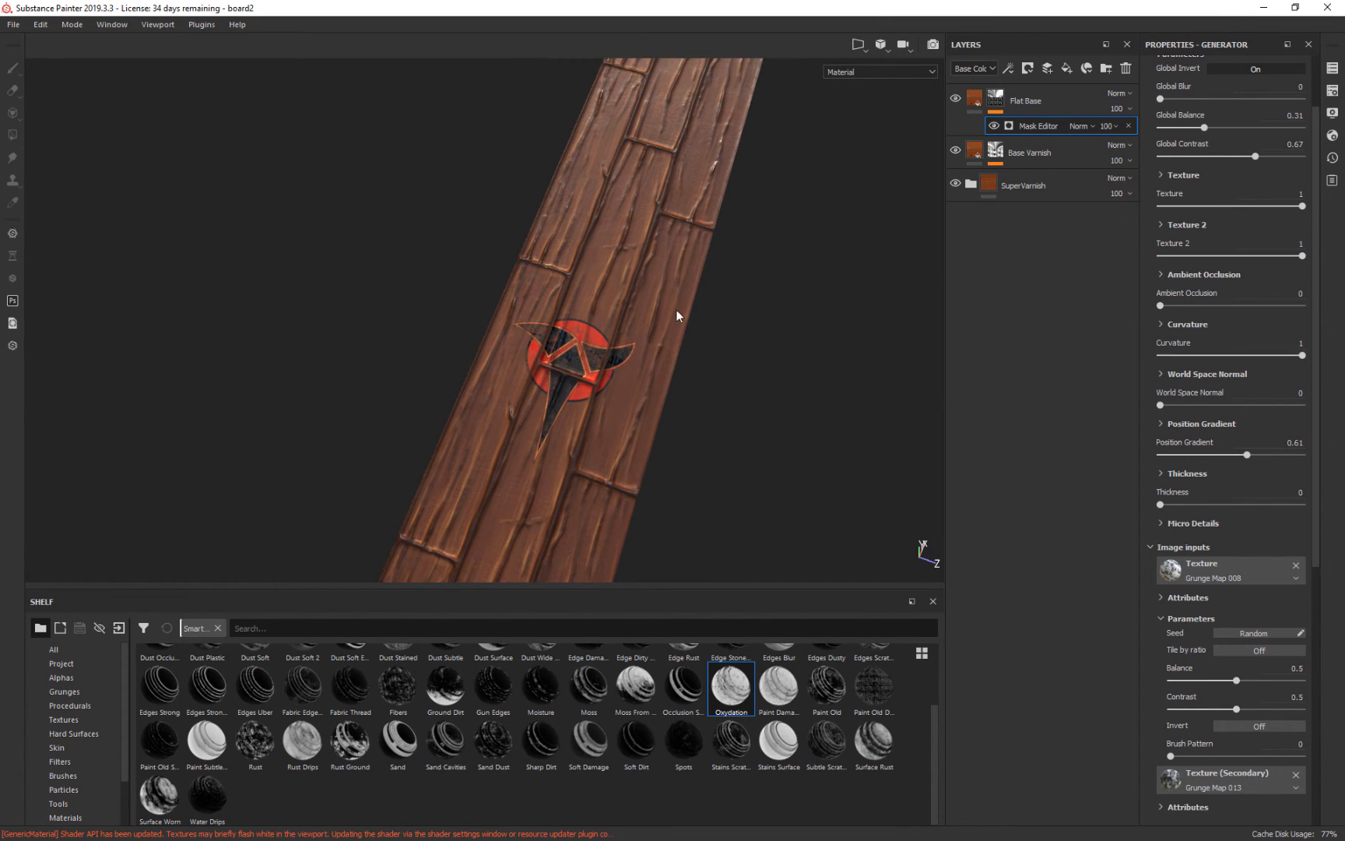
{"action": "left_click_drag", "start_coordinate": [794, 405], "coordinate": [607, 527], "text": "alt"}
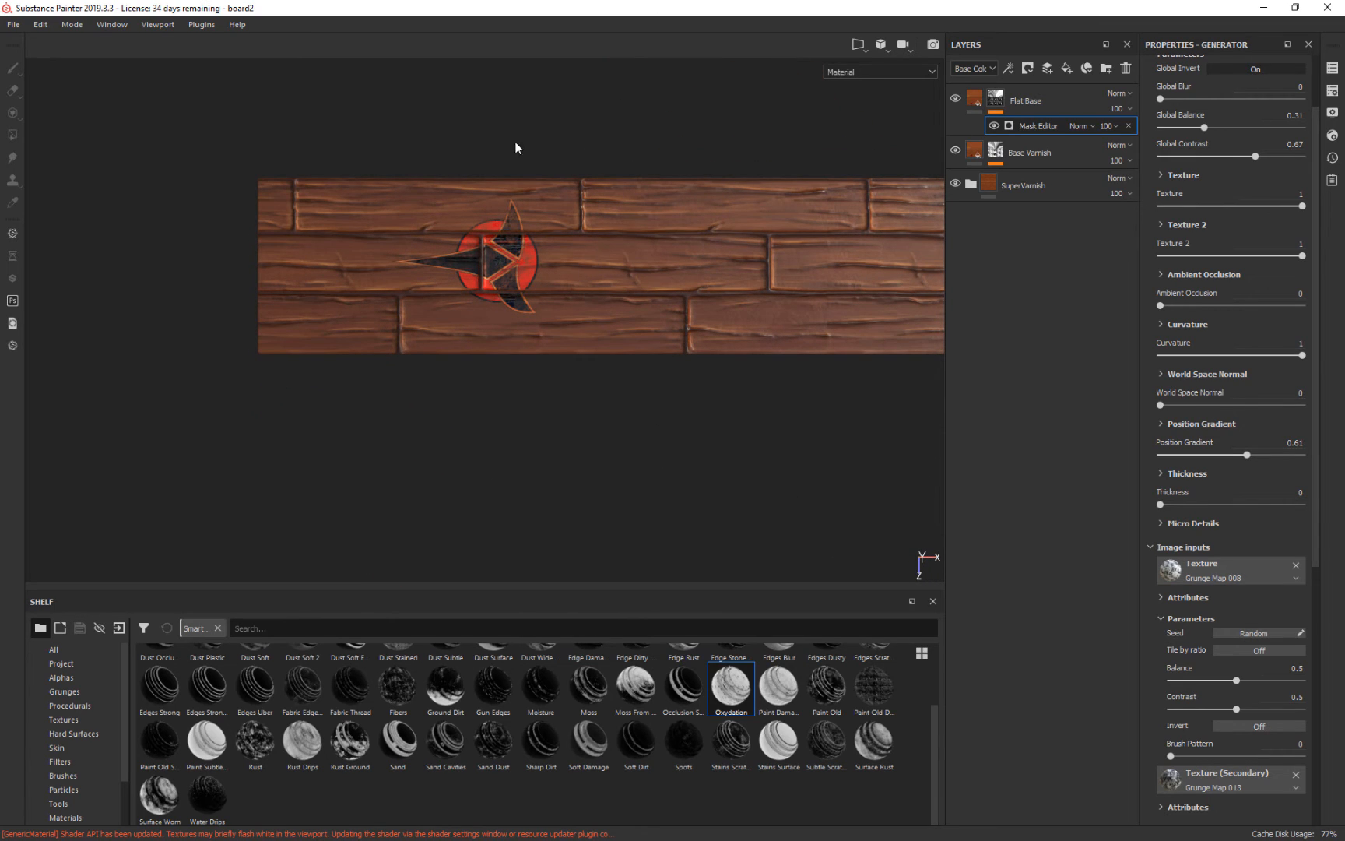
{"action": "scroll", "coordinate": [751, 359], "scroll_direction": "up", "scroll_amount": 1}
{"action": "middle_click_drag", "start_coordinate": [751, 358], "coordinate": [674, 395], "text": "alt"}
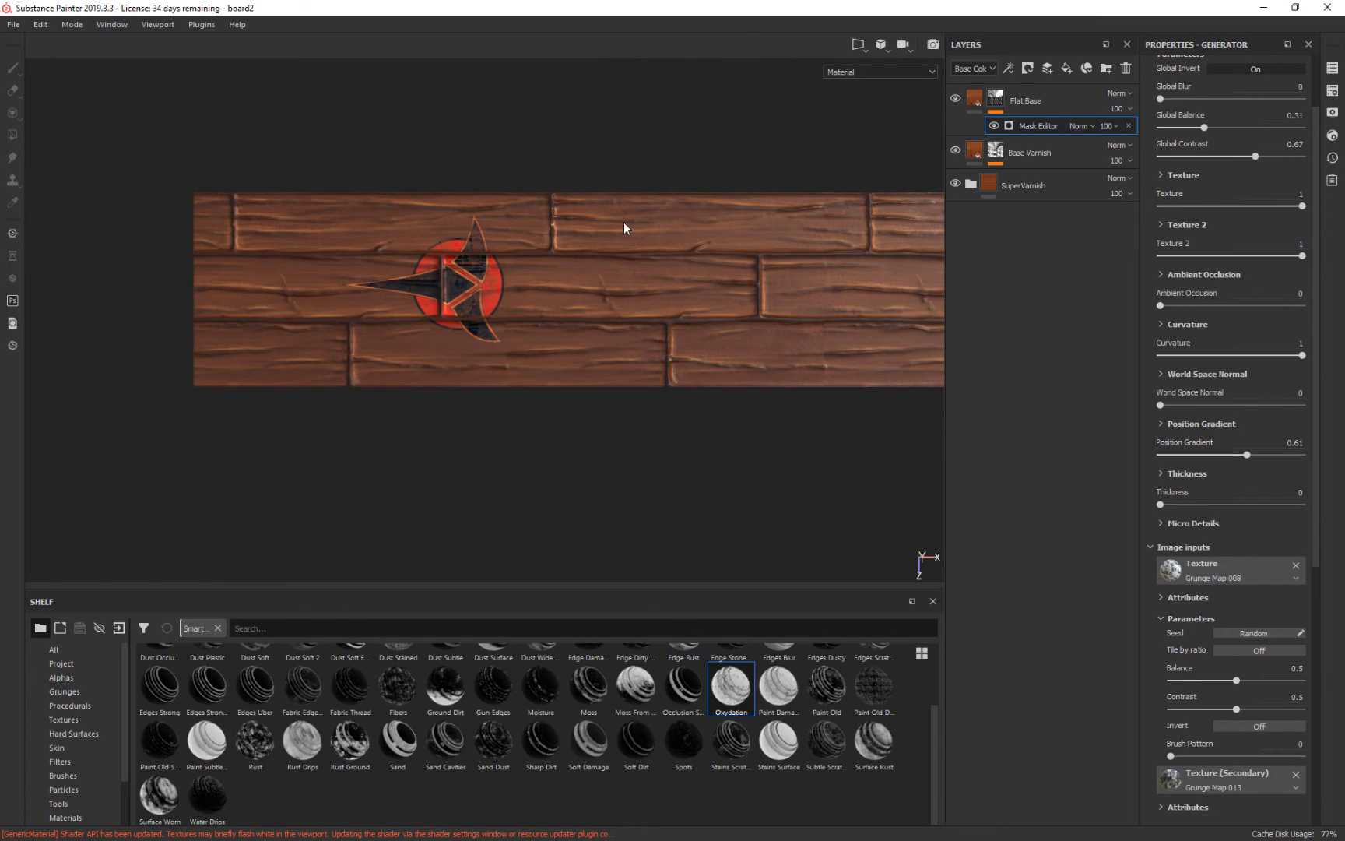
{"action": "left_click_drag", "start_coordinate": [493, 434], "coordinate": [492, 381], "text": "alt"}
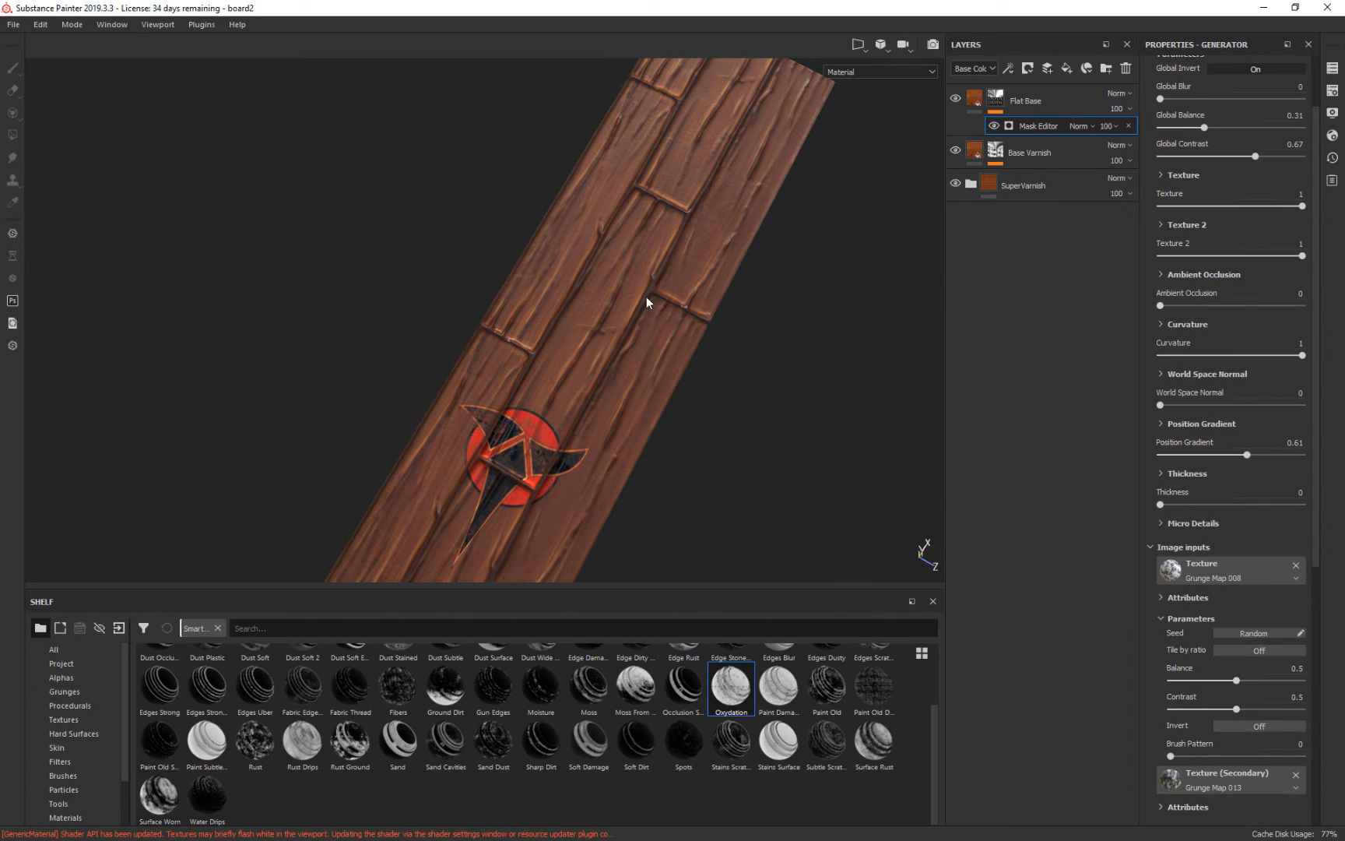
{"action": "left_click_drag", "start_coordinate": [739, 506], "coordinate": [862, 277], "text": "alt"}
Review the texture set's channels and mesh maps while inspecting the whole board, and close the settings
{"action": "left_click", "coordinate": [1333, 90]}
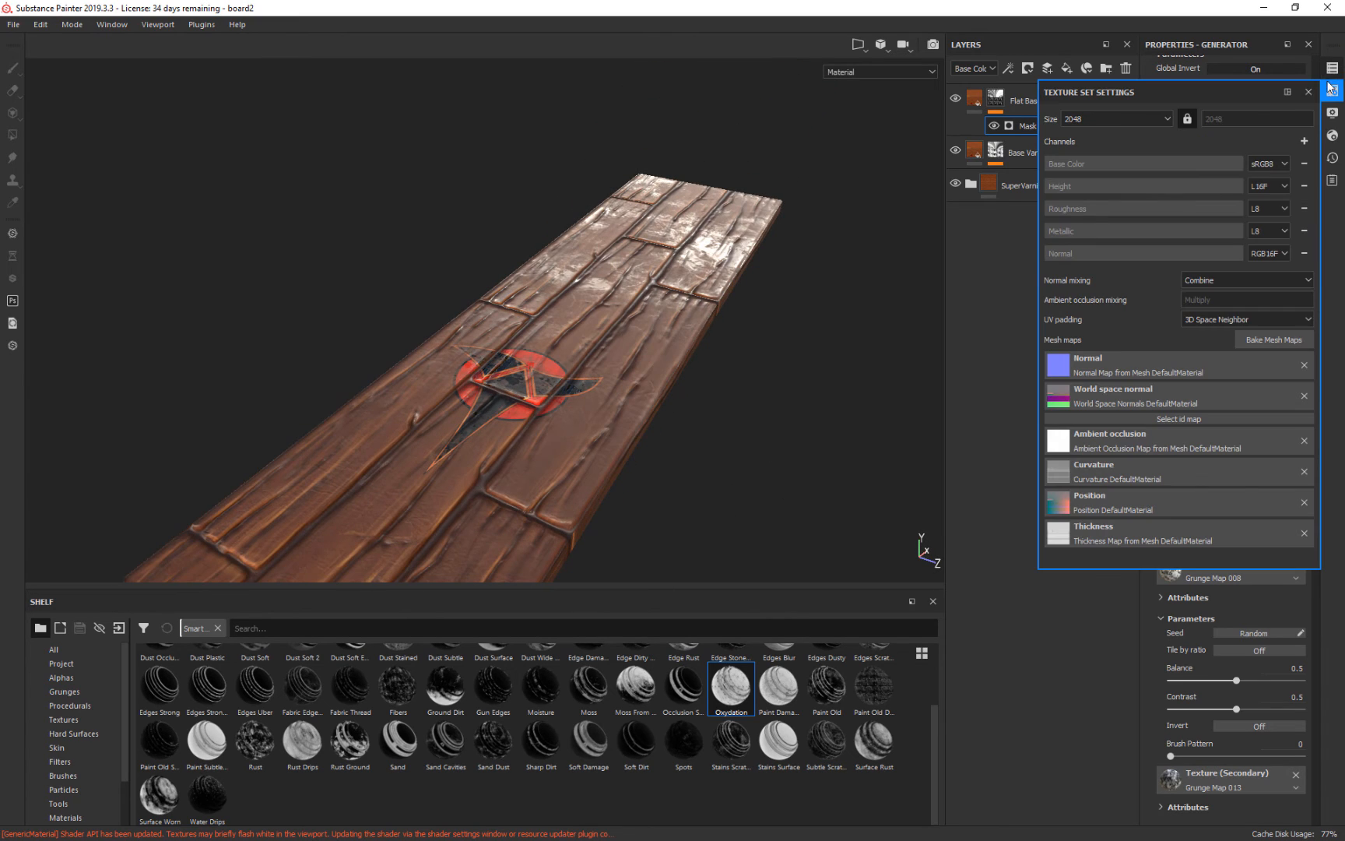
{"action": "left_click_drag", "start_coordinate": [810, 369], "coordinate": [781, 198], "text": "alt"}
{"action": "right_click_drag", "start_coordinate": [781, 198], "coordinate": [707, 13], "text": "alt"}
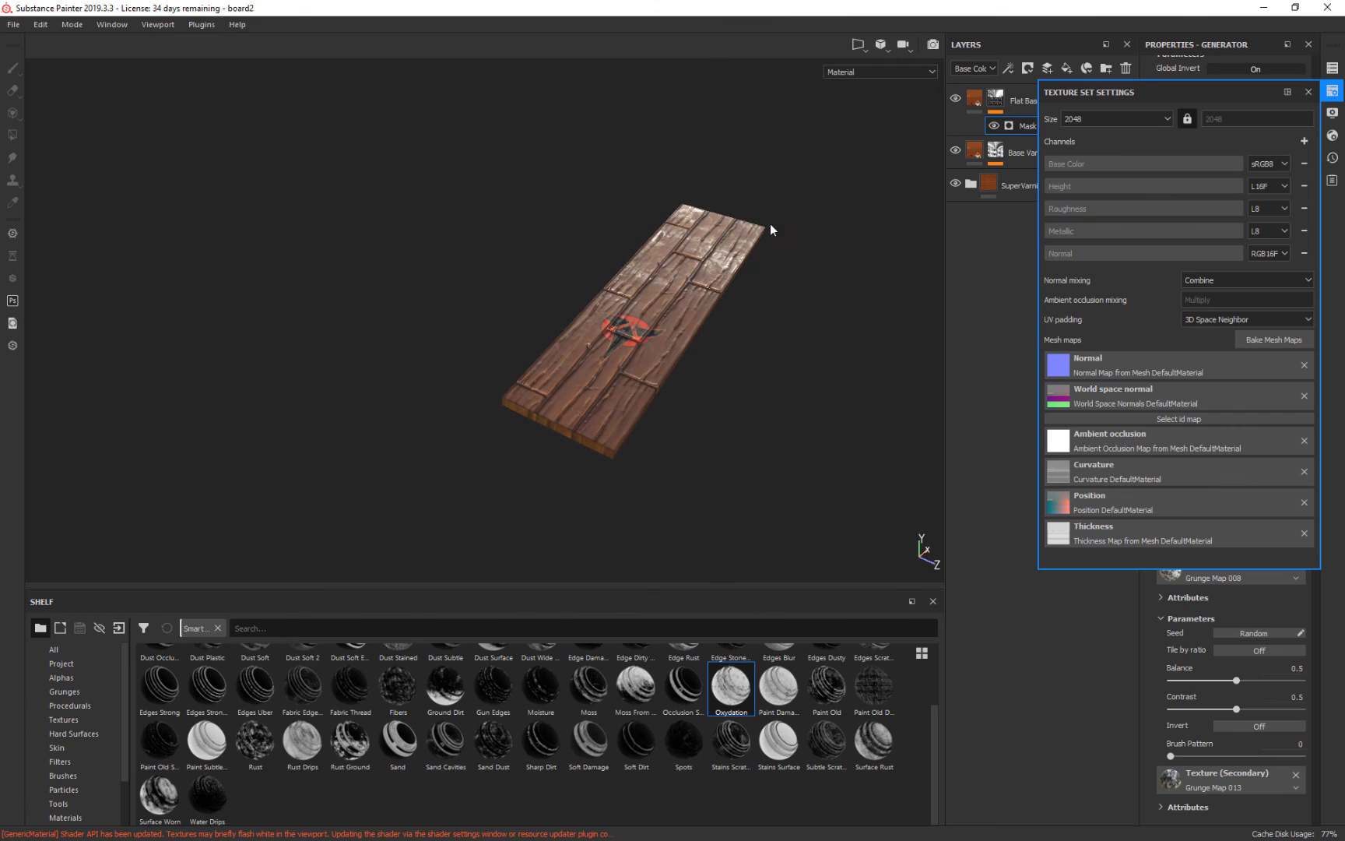
{"action": "mouse_move", "coordinate": [773, 317]}
{"action": "left_mouse_down", "text": "alt"}
{"action": "mouse_move", "coordinate": [750, 406]}
{"action": "mouse_move", "coordinate": [769, 270]}
{"action": "mouse_move", "coordinate": [771, 316]}
{"action": "left_mouse_up", "text": "alt"}
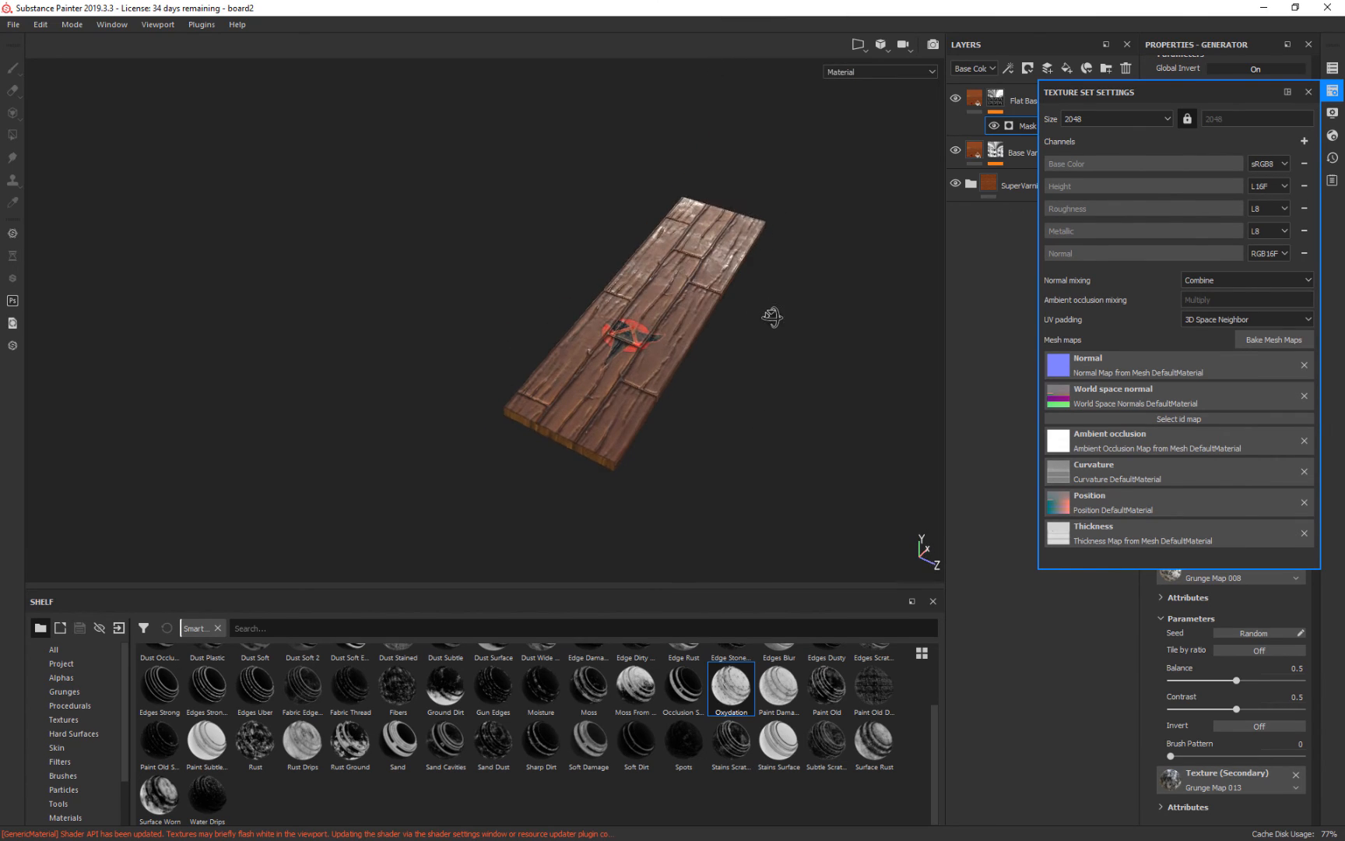
{"action": "right_click_drag", "start_coordinate": [841, 355], "coordinate": [715, 352], "text": "shift"}
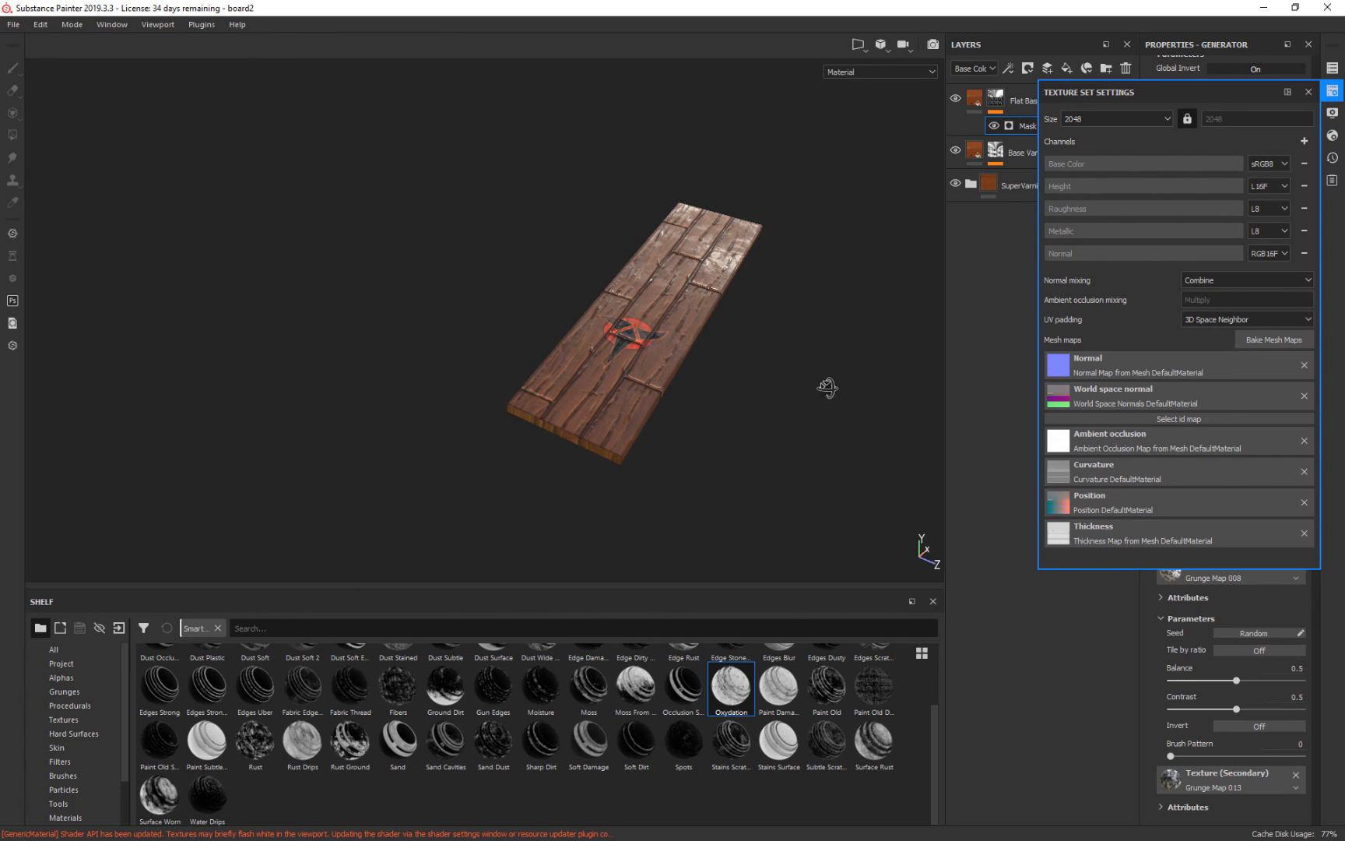
{"action": "mouse_move", "coordinate": [828, 387]}
{"action": "left_mouse_down", "text": "alt"}
{"action": "mouse_move", "coordinate": [856, 354]}
{"action": "mouse_move", "coordinate": [909, 361]}
{"action": "mouse_move", "coordinate": [868, 366]}
{"action": "mouse_move", "coordinate": [747, 534]}
{"action": "mouse_move", "coordinate": [787, 417]}
{"action": "mouse_move", "coordinate": [830, 366]}
{"action": "left_mouse_up", "text": "alt"}
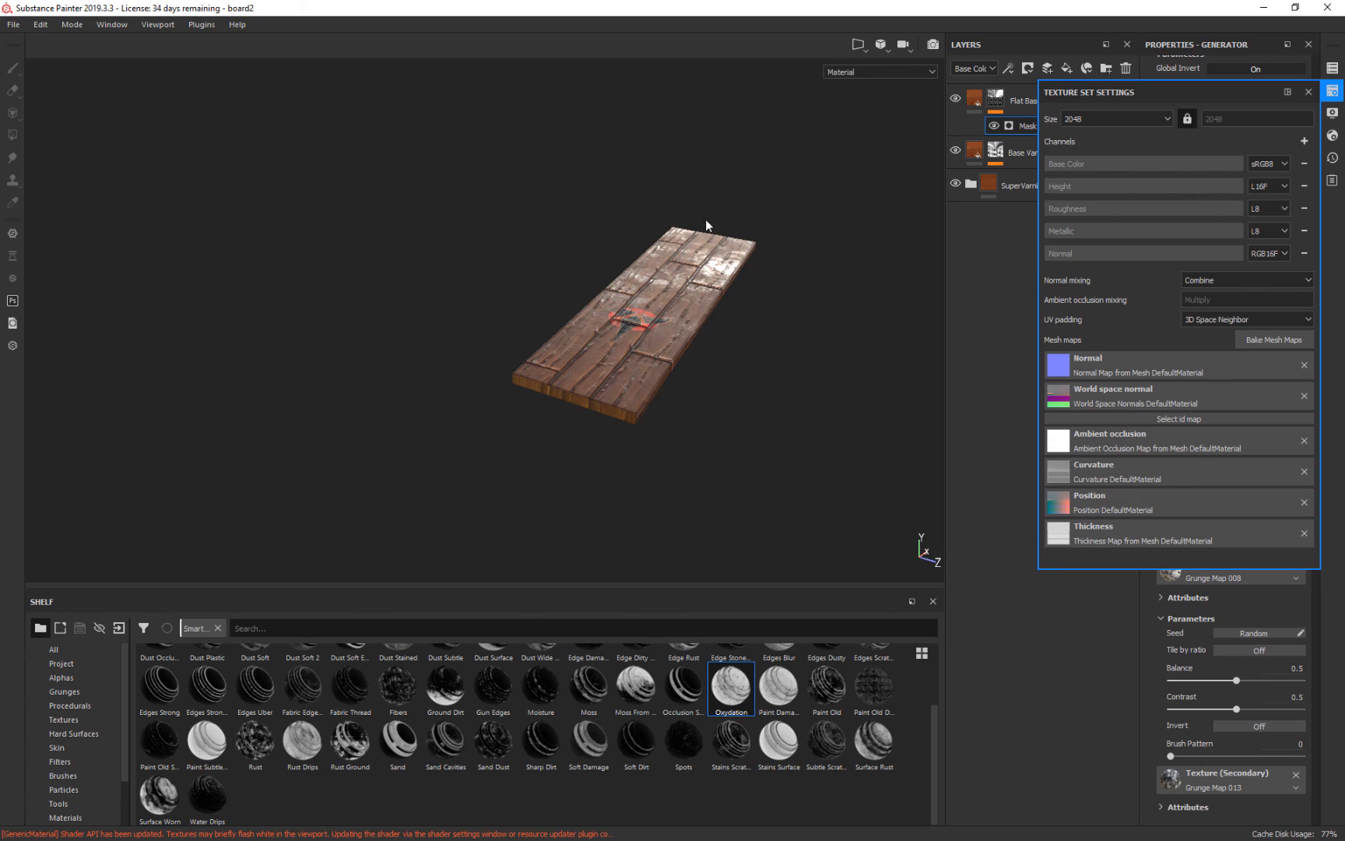
{"action": "left_click", "coordinate": [1310, 92]}
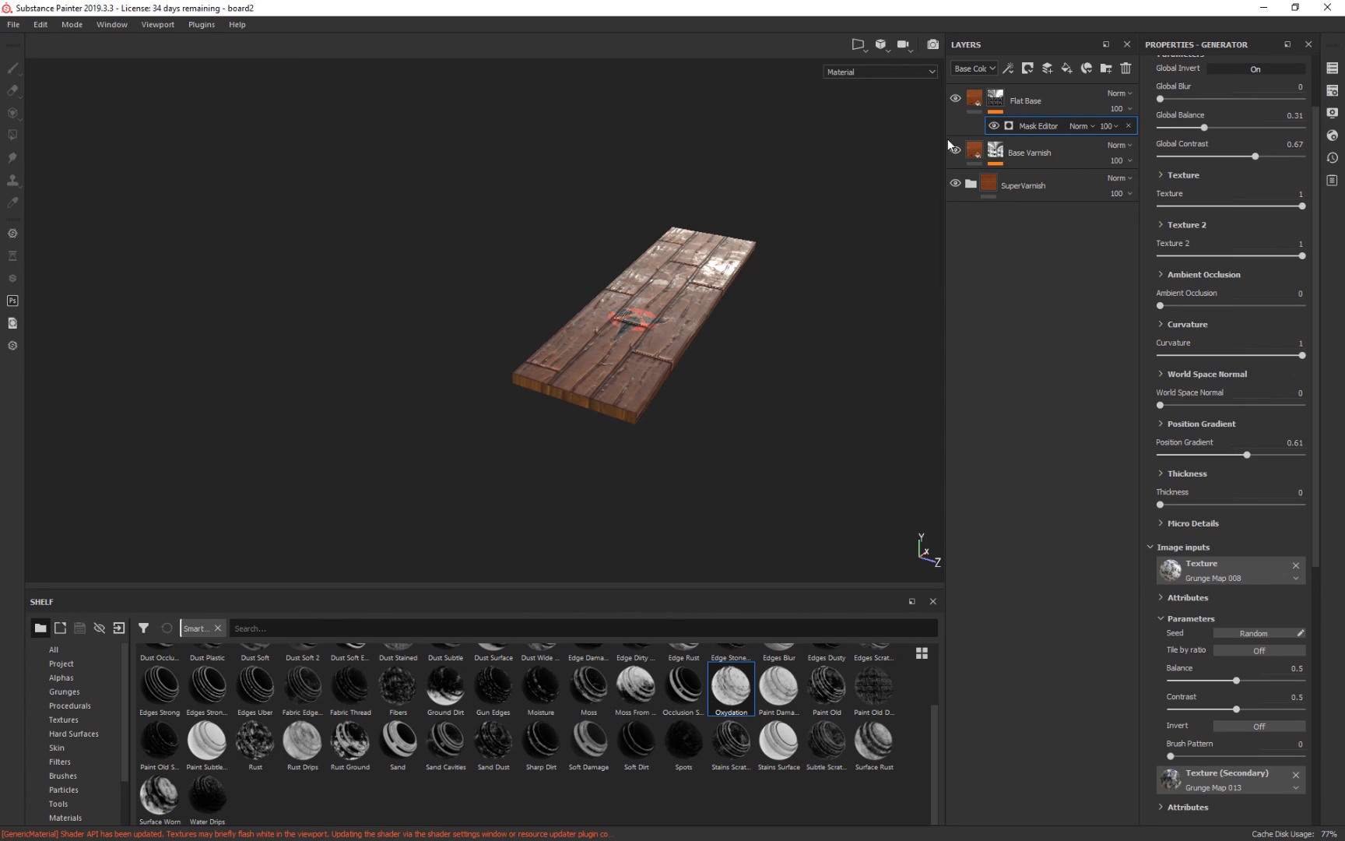